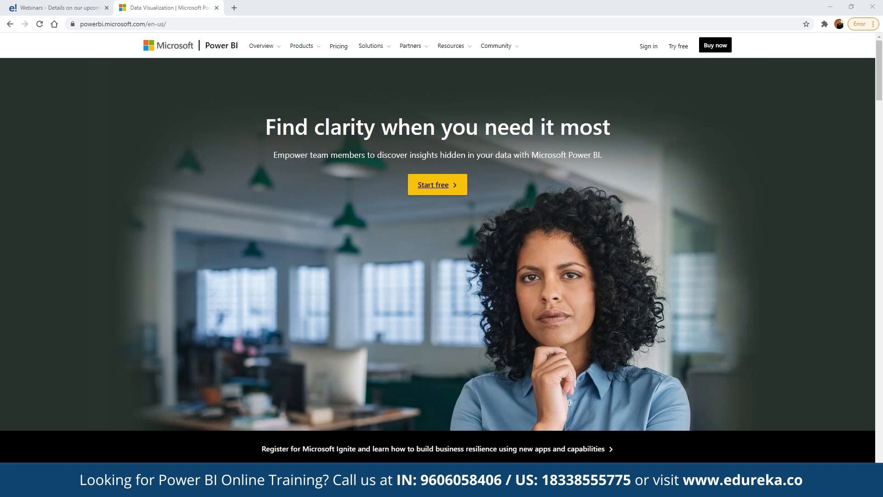
# Open the Start free page on the Power BI website and look through its plan and download options
pyautogui.hotkey('alt', 'Tab')
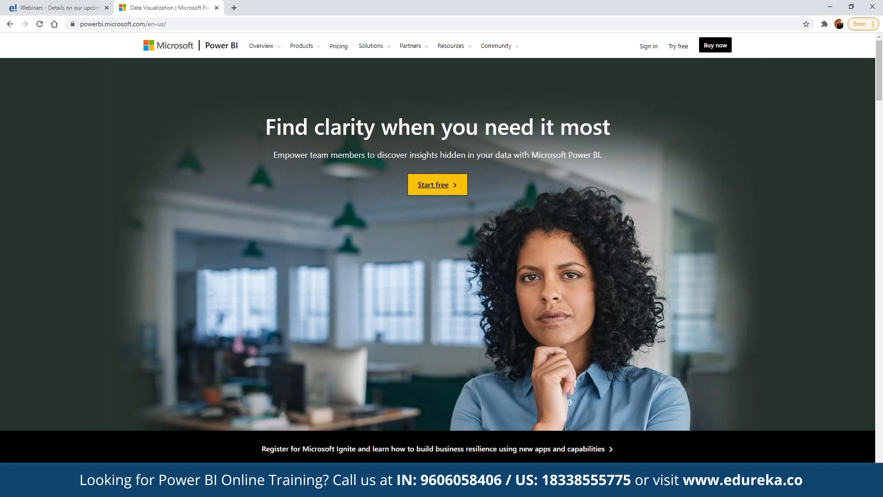
pyautogui.press('Return')
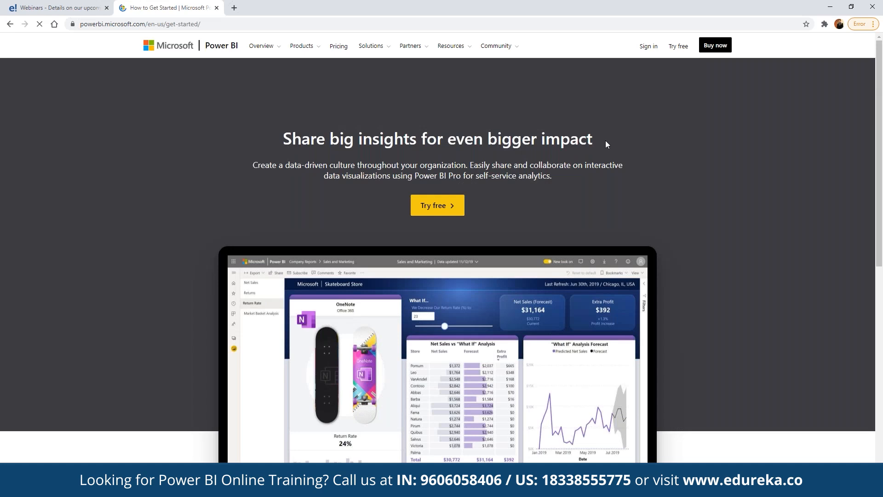
pyautogui.click(123, 24)
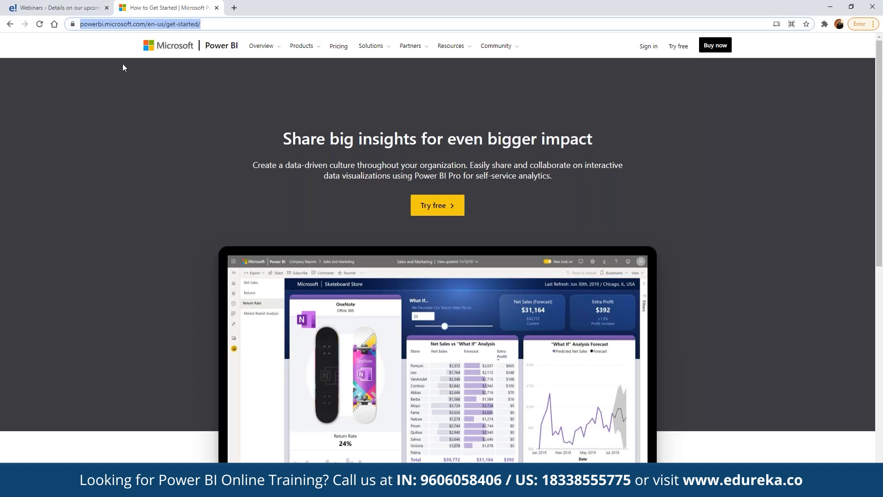
pyautogui.hotkey('alt', 'Tab')
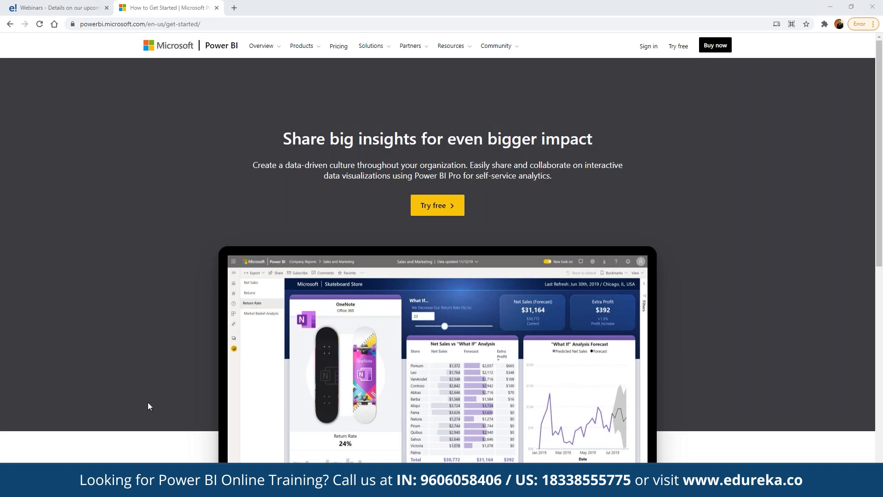
pyautogui.scroll(-10, 148, 402)
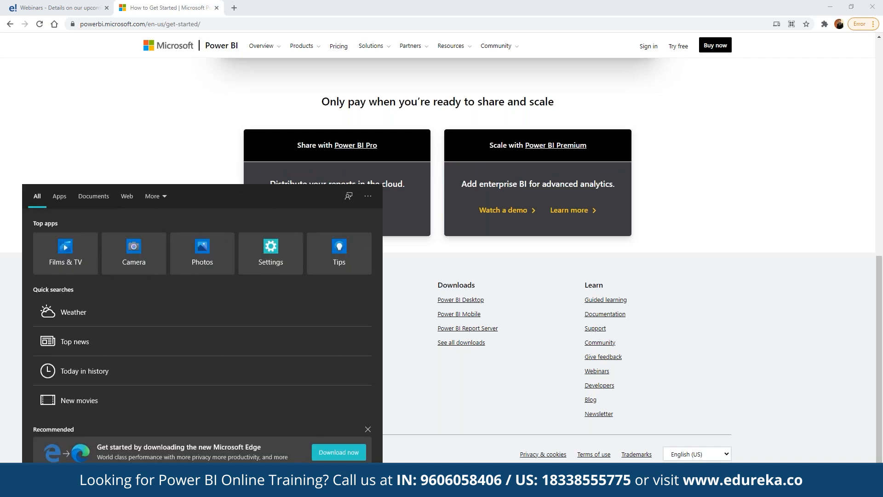
# Switch to Power BI Desktop and dismiss the welcome registration form to reach the blank report
pyautogui.click(560, 200)
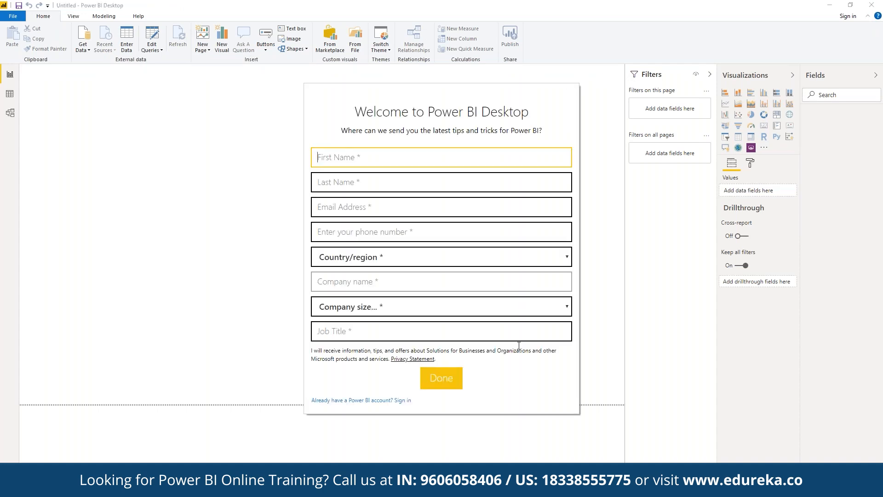
pyautogui.click(174, 120)
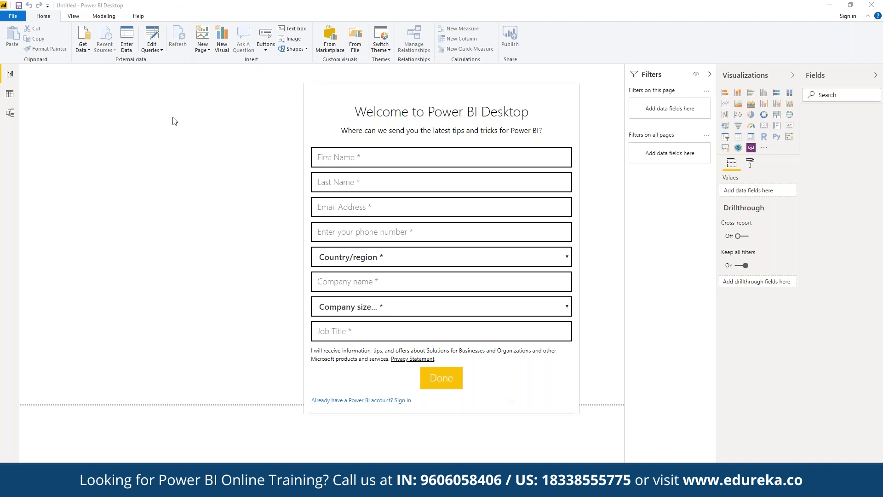
pyautogui.click(174, 121)
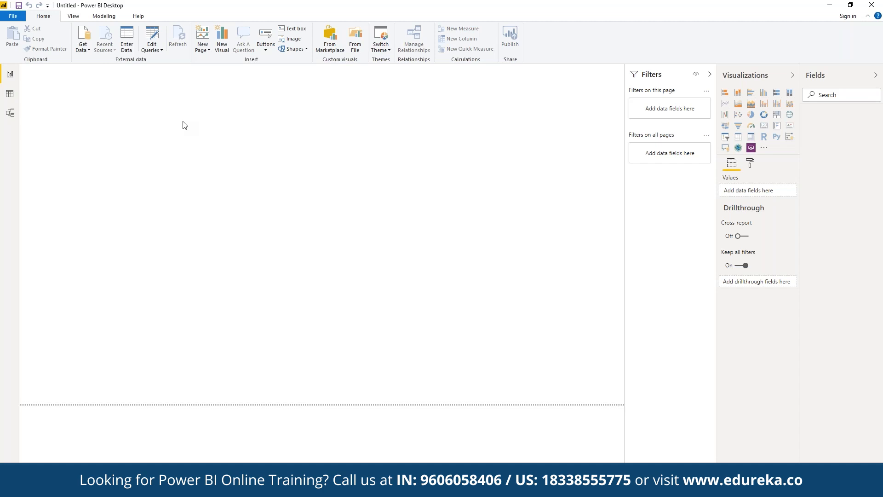
# Open the full list of data sources and review the File, Database, Power Platform and Azure connector categories
pyautogui.click(88, 51)
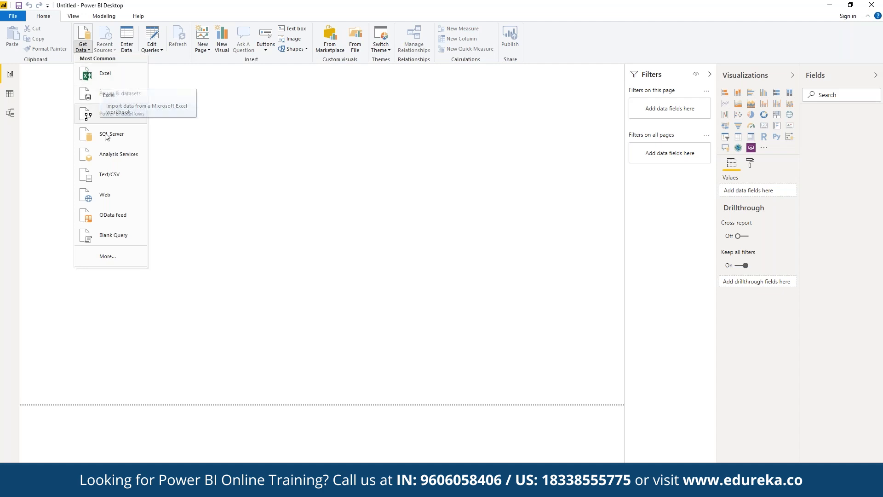
pyautogui.click(108, 256)
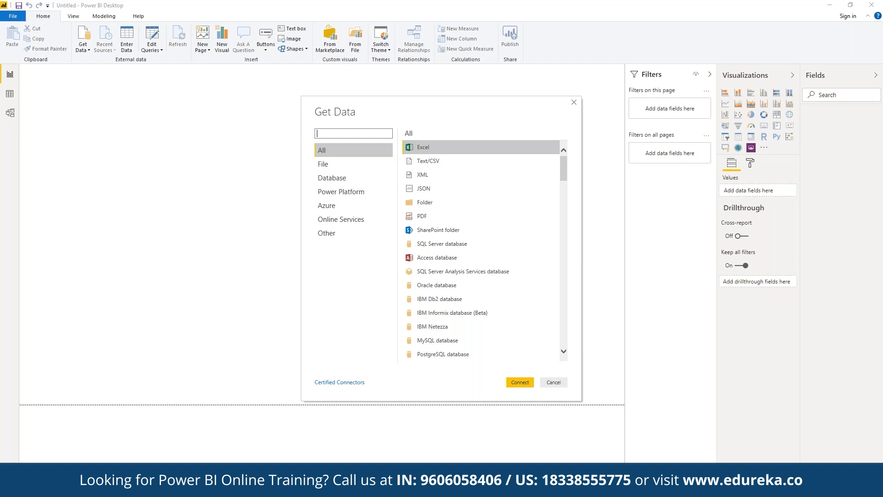
pyautogui.click(333, 167)
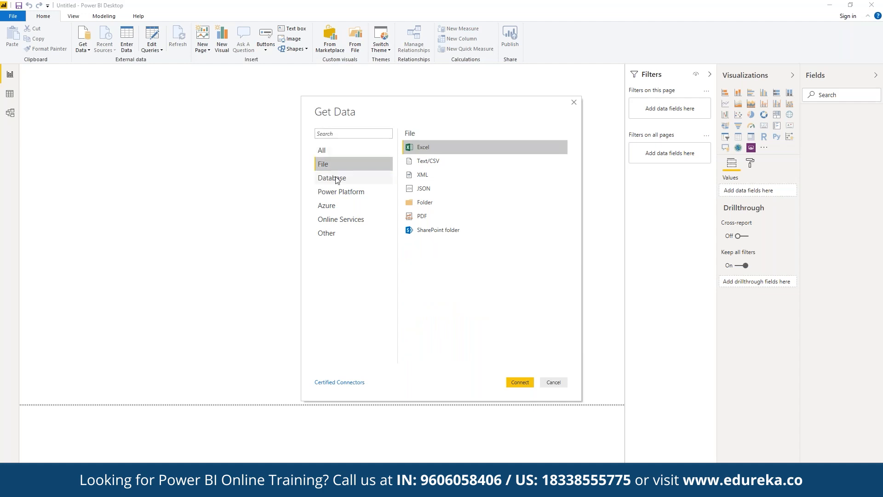
pyautogui.click(337, 179)
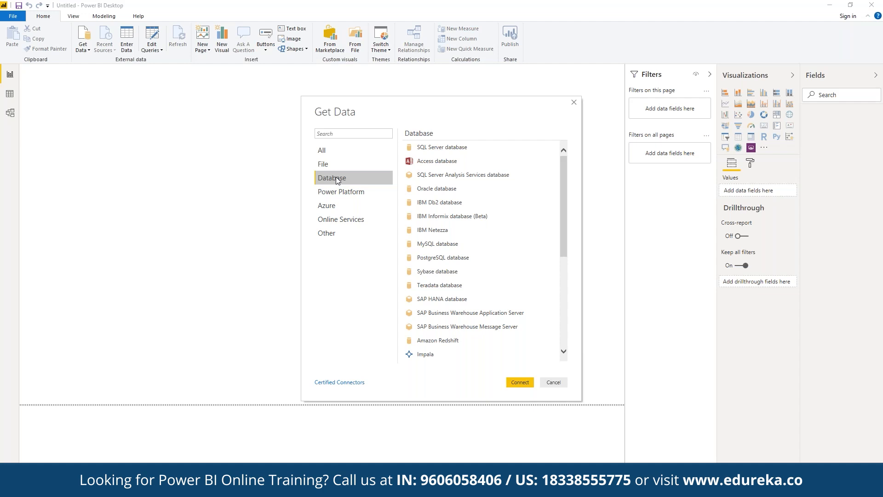
pyautogui.click(345, 195)
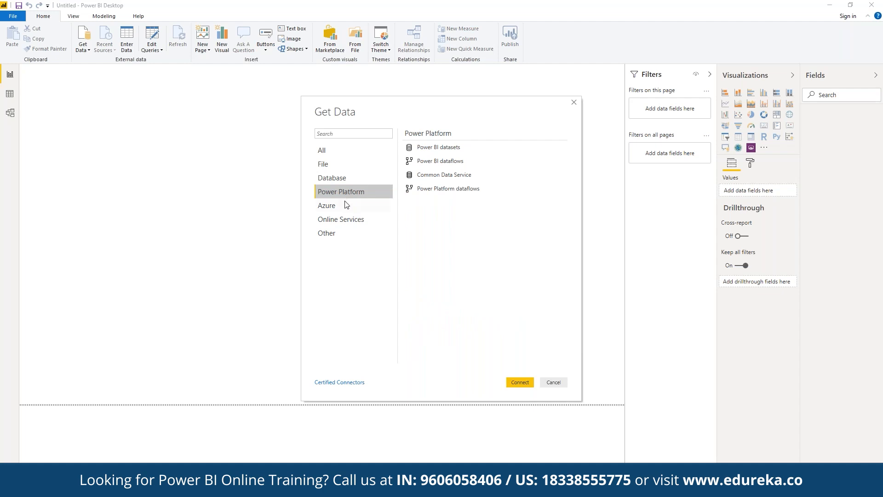
pyautogui.click(346, 212)
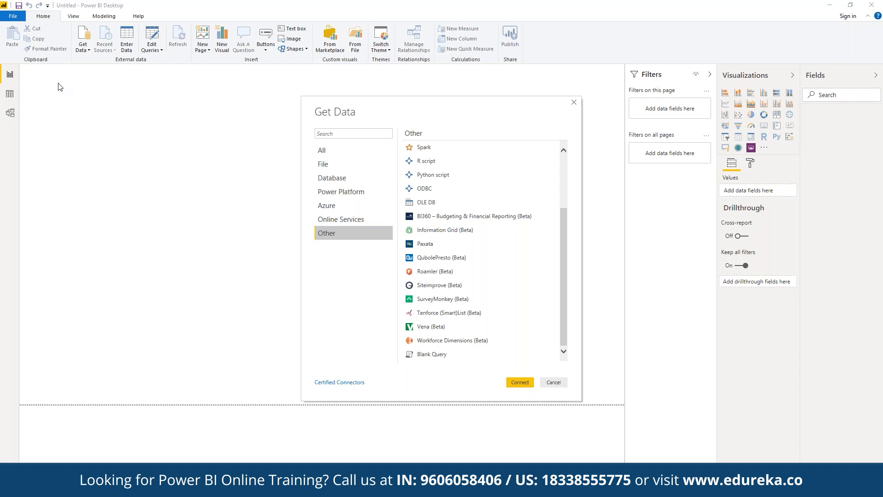
# Connect to the Excel workbook Global Superstore Orders 2016.xlsx from the Downloads folder
pyautogui.click(341, 150)
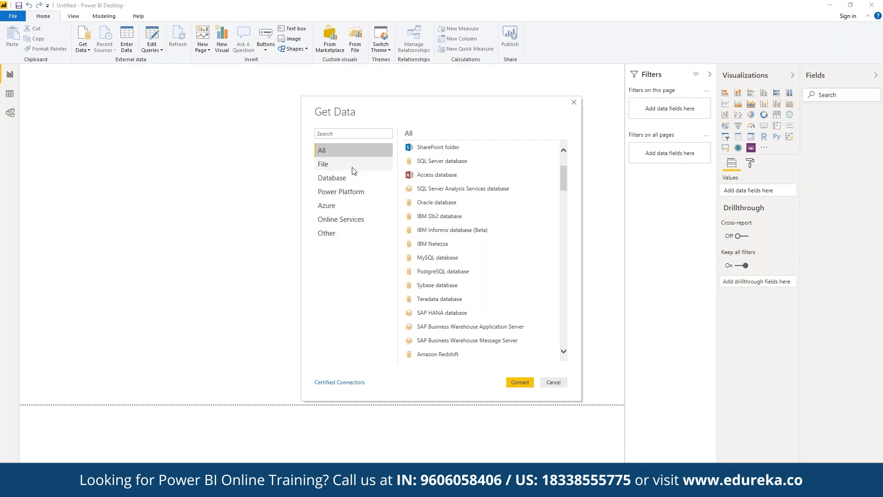
pyautogui.click(341, 164)
pyautogui.click(521, 381)
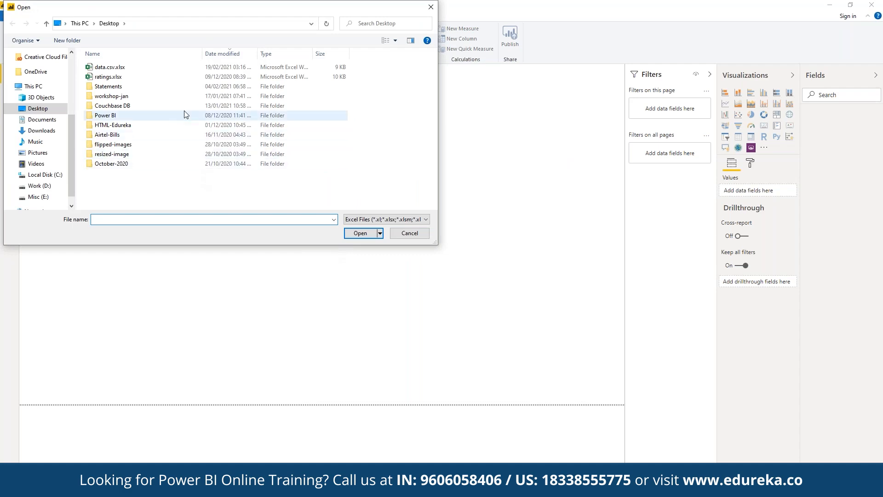
pyautogui.click(45, 132)
pyautogui.scroll(-5, 111, 136)
pyautogui.scroll(5, 163, 175)
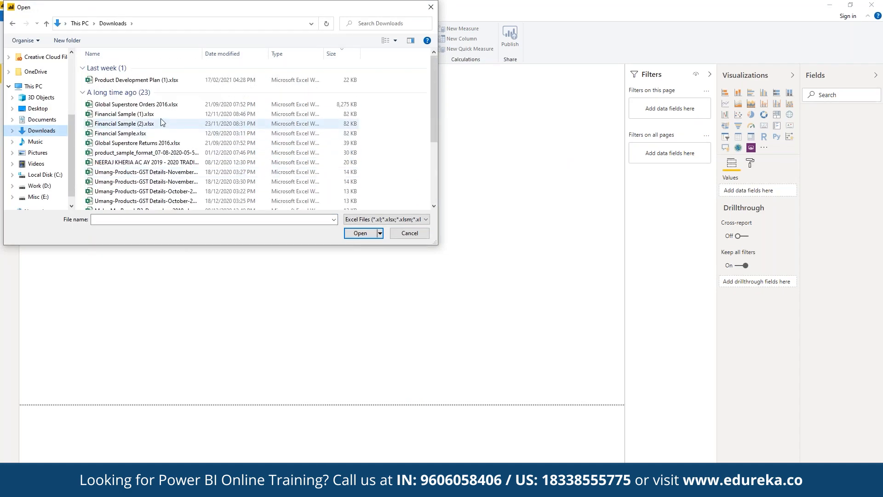
pyautogui.click(160, 105)
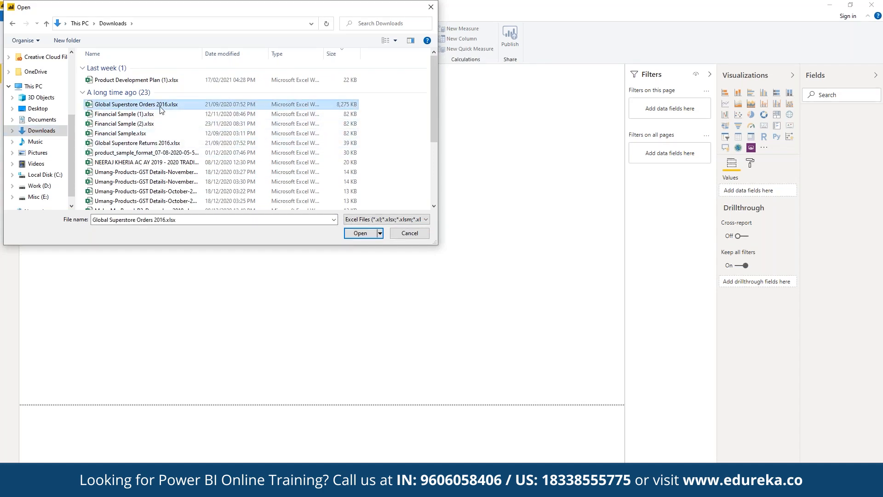
pyautogui.click(360, 233)
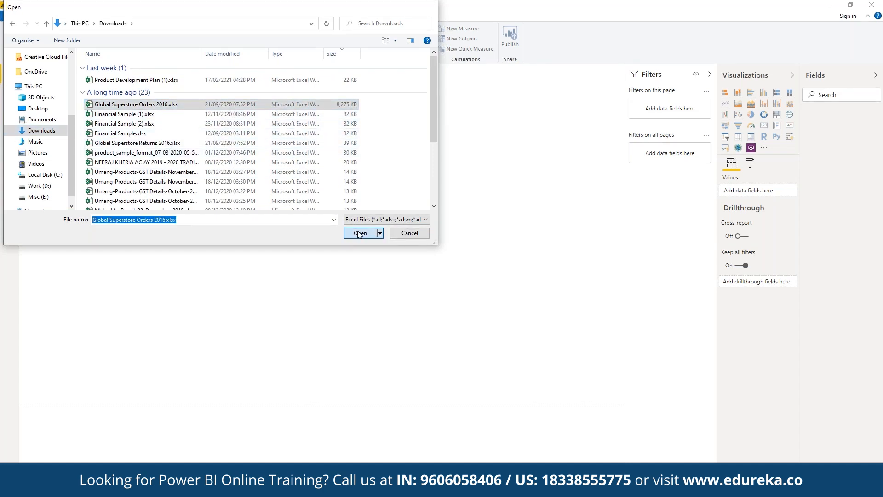
# Choose the Orders table from the workbook and open it for transformation in the Power Query Editor
pyautogui.click(268, 164)
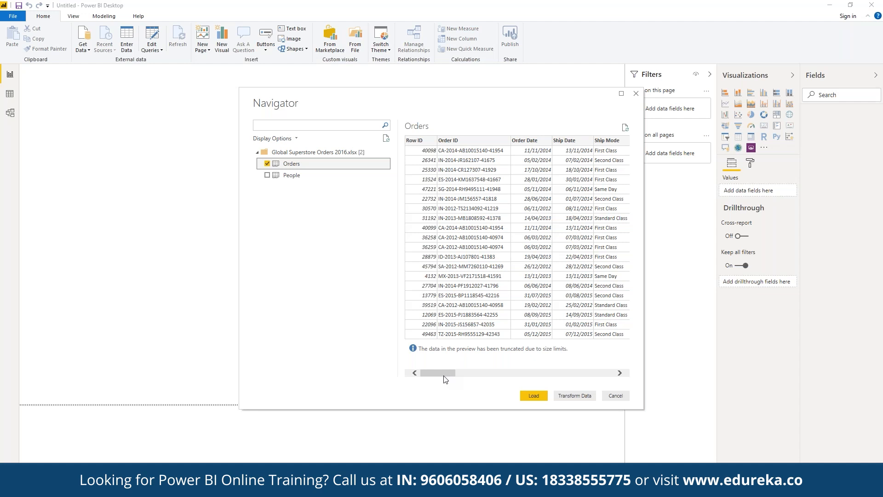
pyautogui.click(577, 397)
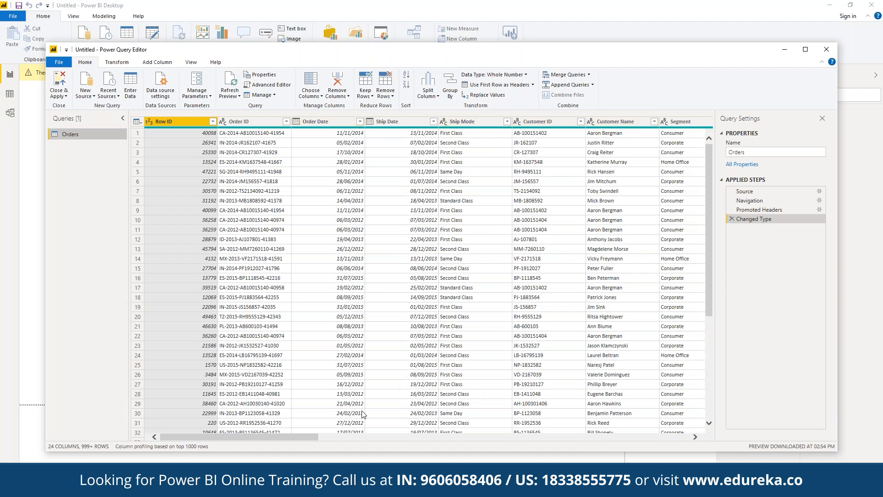
# Remove the Row ID column from the Orders query and apply the changes to load the data into the report
pyautogui.moveTo(312, 435); pyautogui.dragTo(726, 439)
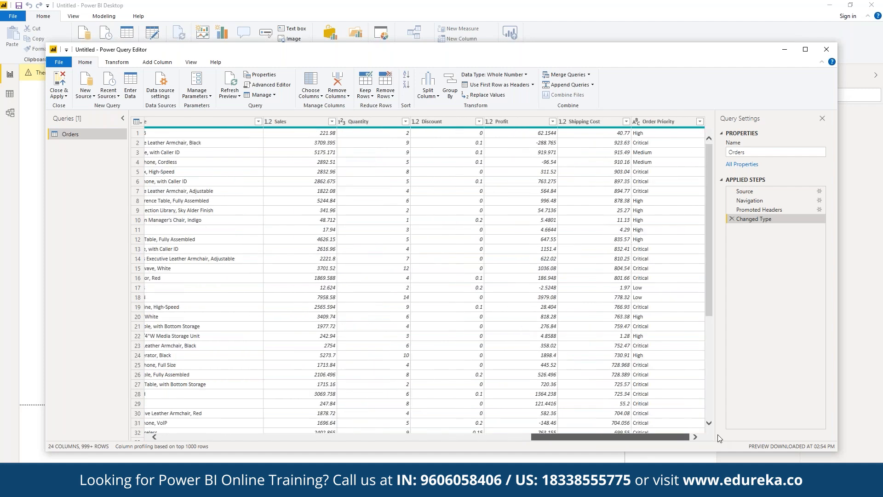
pyautogui.moveTo(655, 434); pyautogui.dragTo(296, 270)
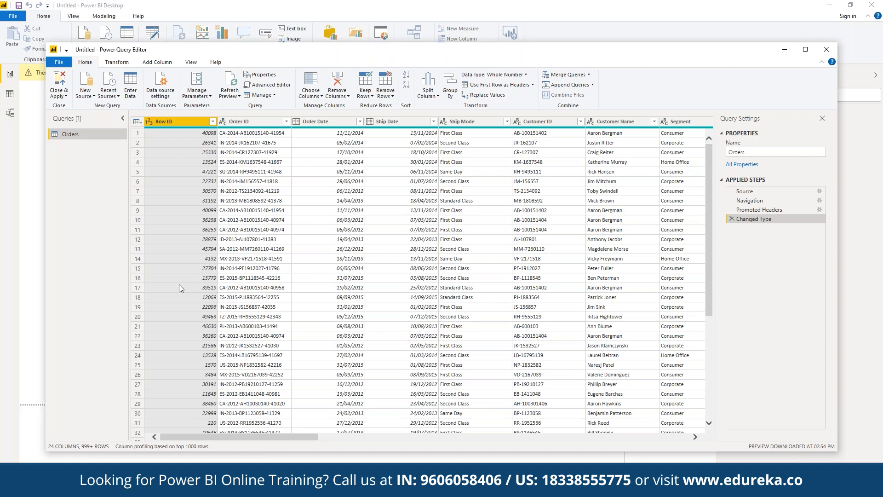
pyautogui.scroll(-1, 179, 287)
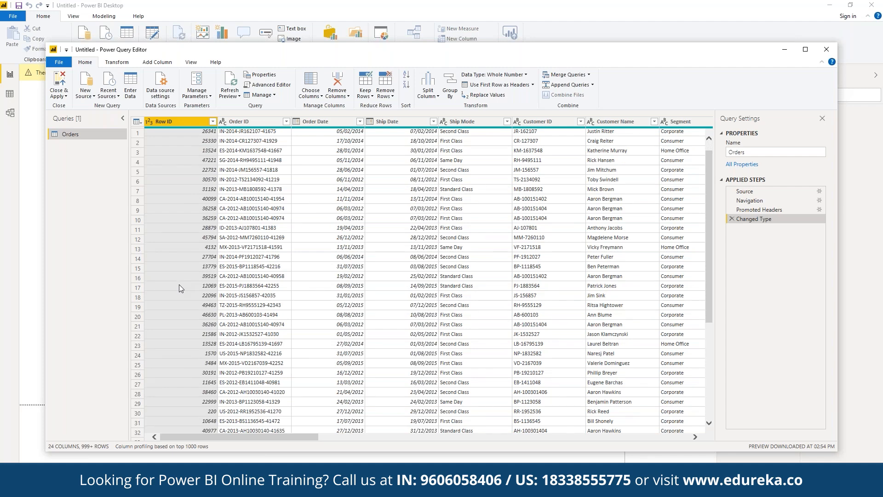
pyautogui.scroll(-3, 179, 287)
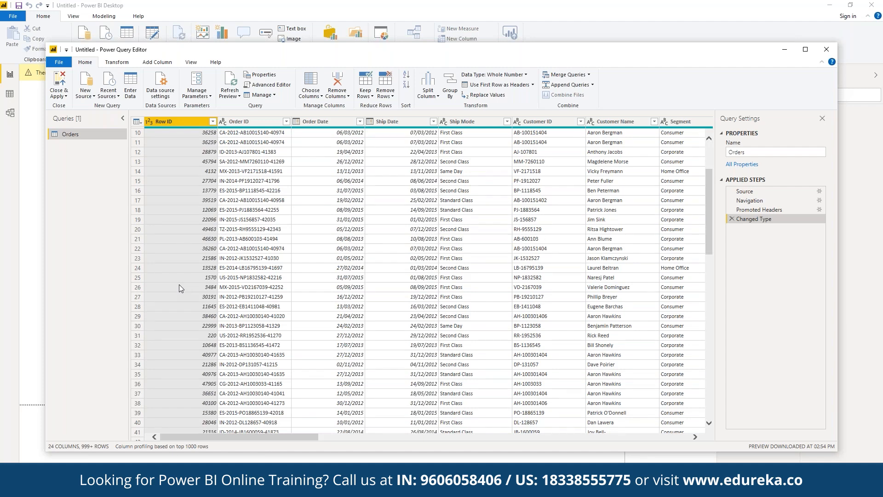
pyautogui.press('Delete')
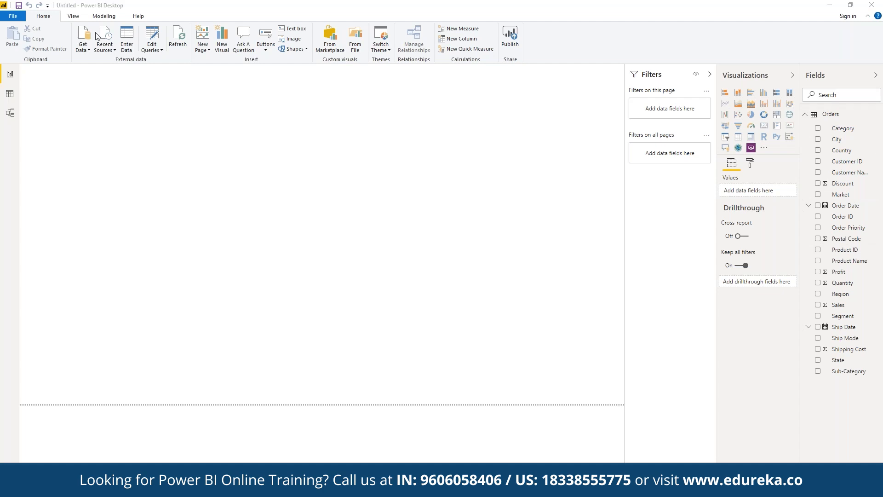
# Create a column chart of Profit by Order Date and enlarge it to fill the report page
pyautogui.click(817, 273)
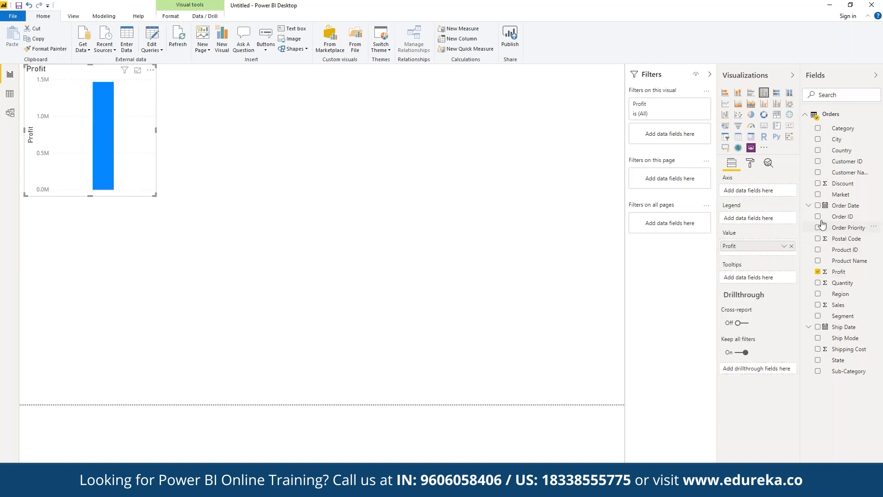
pyautogui.click(817, 205)
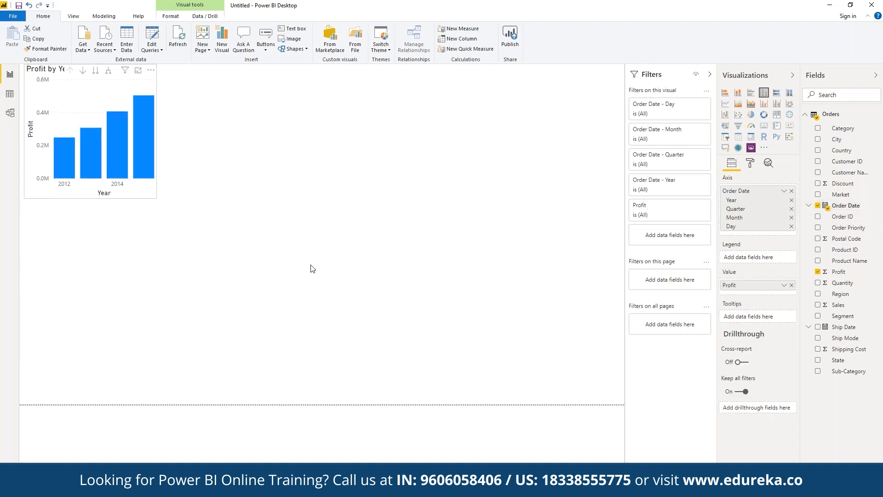
pyautogui.moveTo(380, 300); pyautogui.dragTo(623, 404)
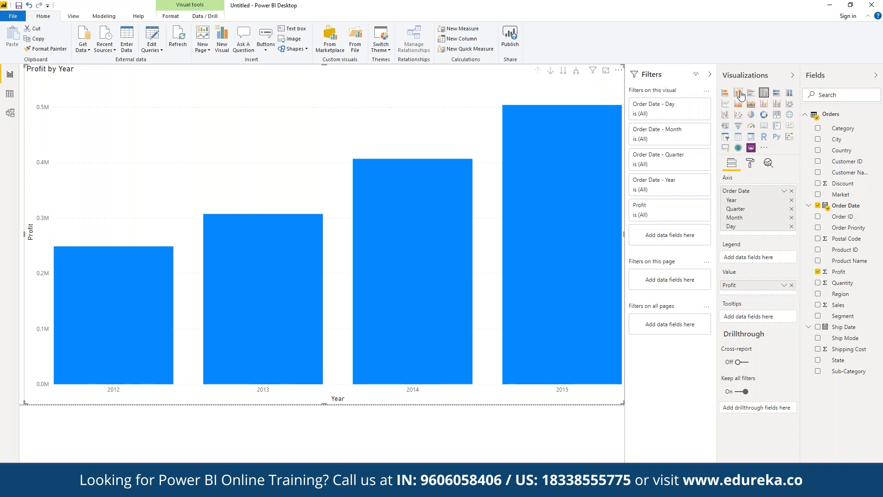
# Try the Profit by Year visual as a stacked bar and a 100% stacked bar chart, and return it to a clustered column chart
pyautogui.click(725, 95)
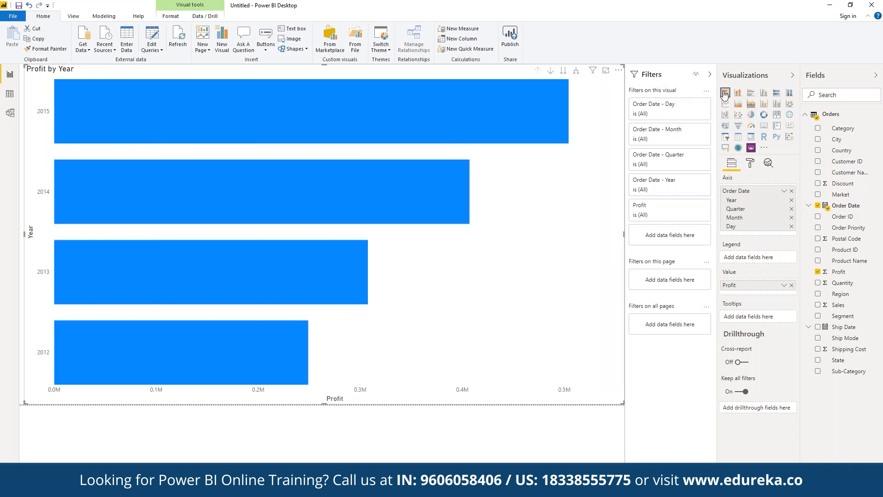
pyautogui.click(777, 95)
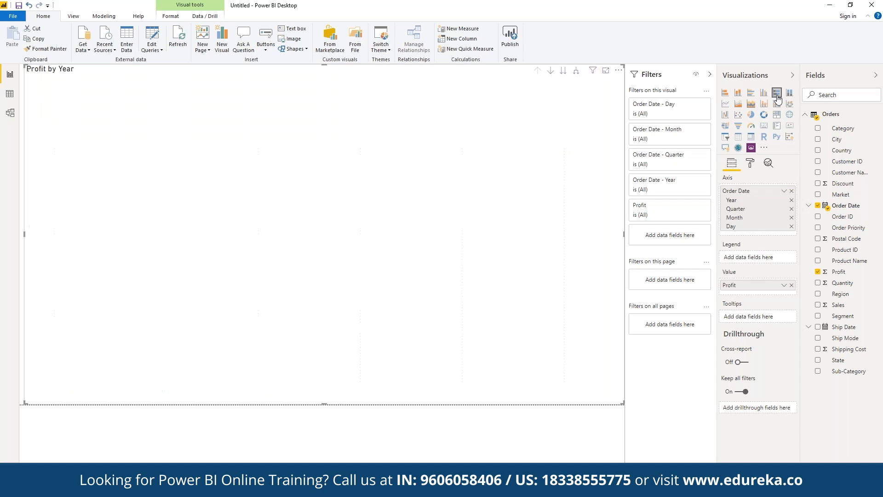
pyautogui.click(764, 95)
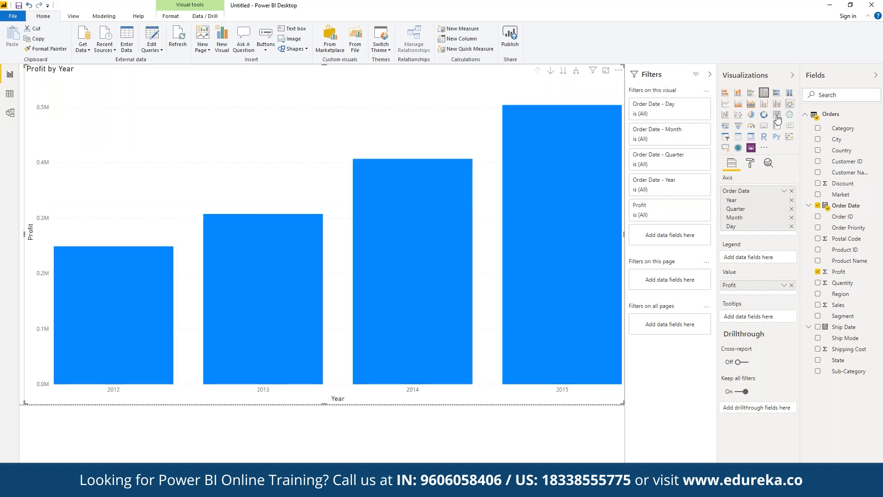
# Change the Profit by Year visual to a line chart and inspect its data points
pyautogui.click(725, 105)
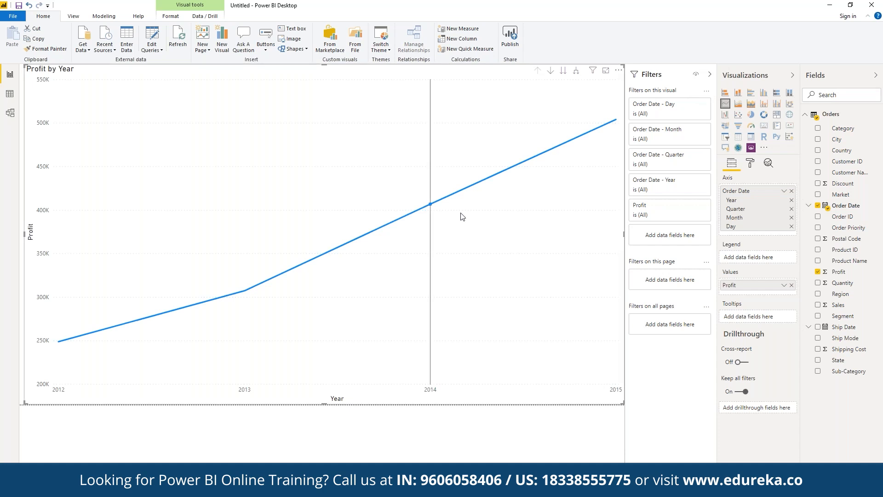
pyautogui.moveTo(462, 216)
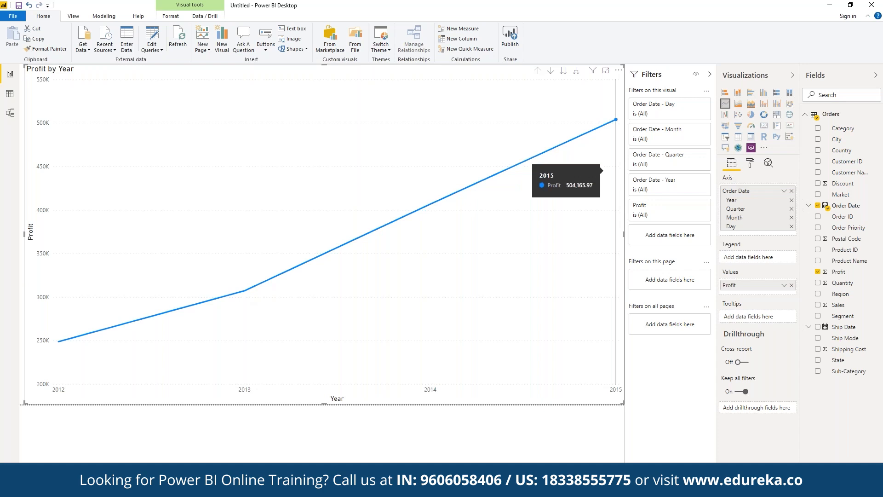
# Rework the Profit line chart to show months on the axis, removing Year and Quarter, with Order Date Year as the legend
pyautogui.click(808, 205)
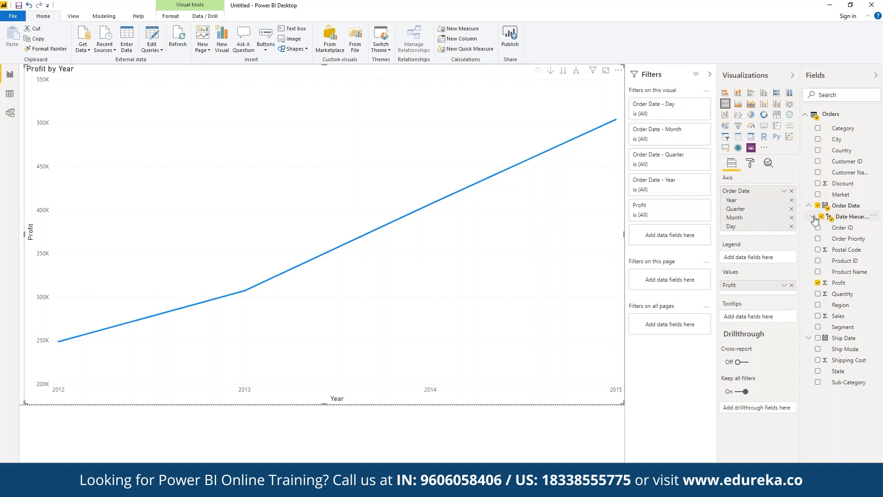
pyautogui.click(813, 217)
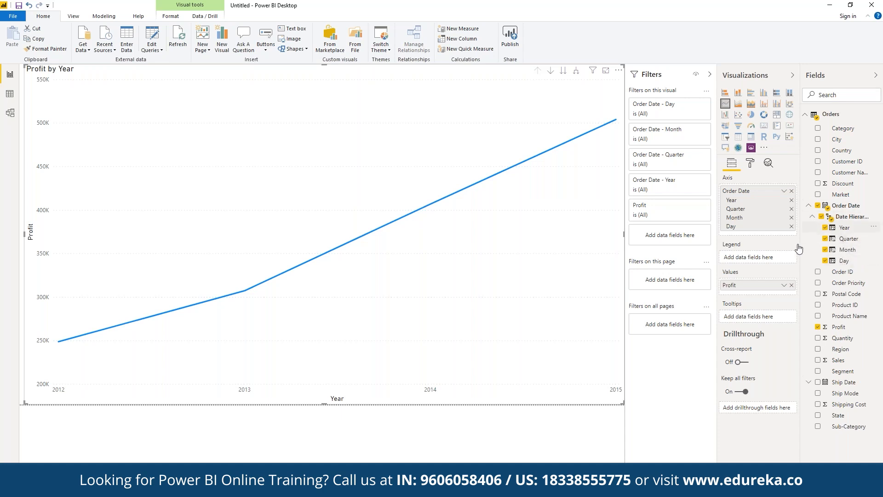
pyautogui.click(791, 200)
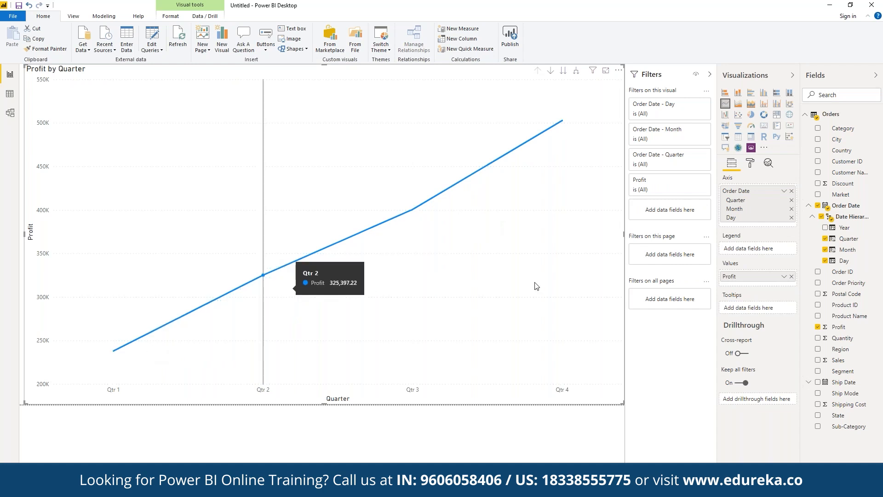
pyautogui.click(825, 239)
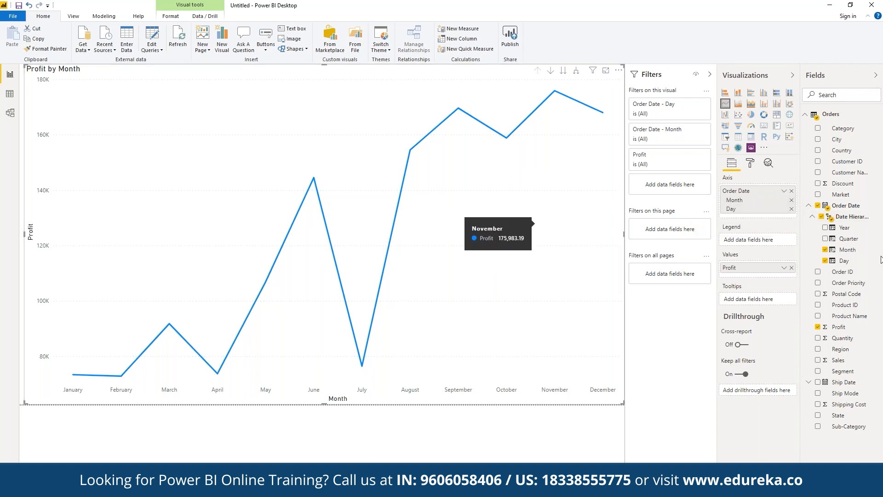
pyautogui.moveTo(842, 232); pyautogui.dragTo(765, 240)
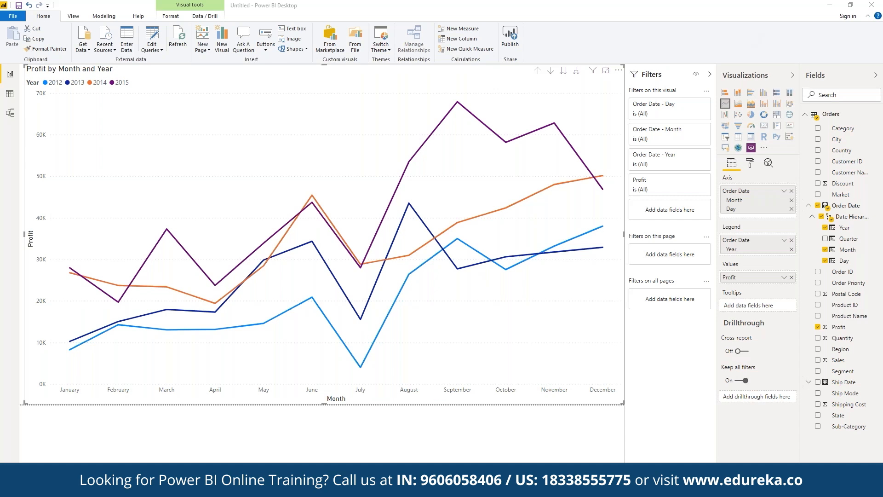
# Delete the line chart and create a donut chart of Profit by Ship Mode enlarged to about a quarter of the page
pyautogui.press('Delete')
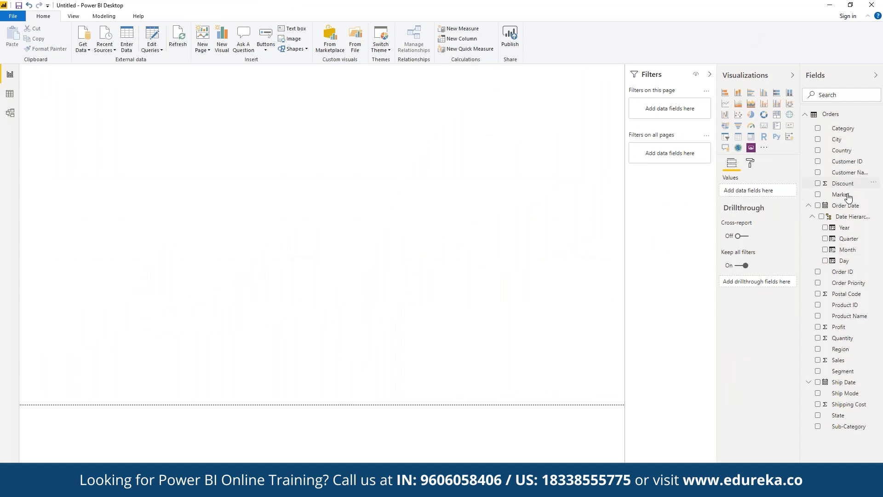
pyautogui.click(817, 393)
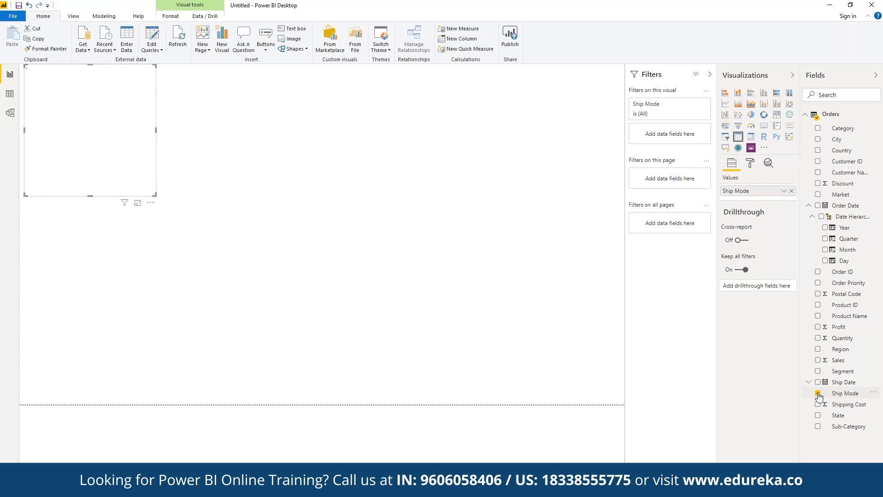
pyautogui.click(818, 326)
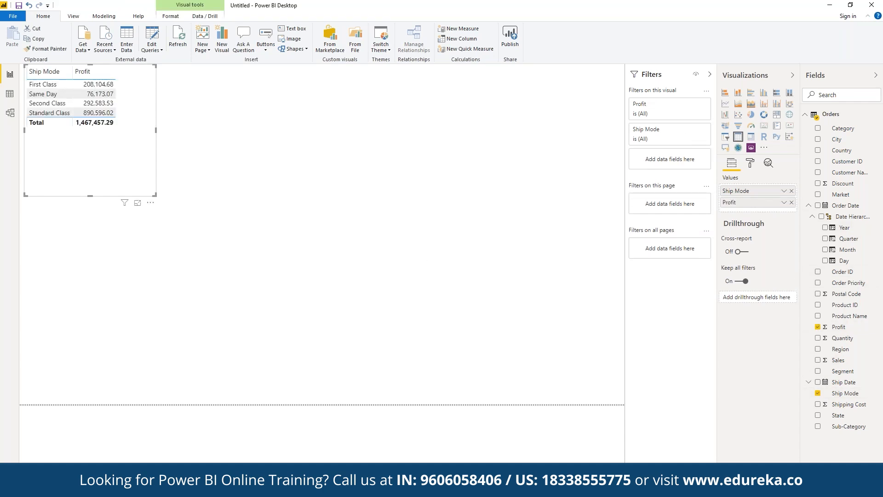
pyautogui.click(764, 116)
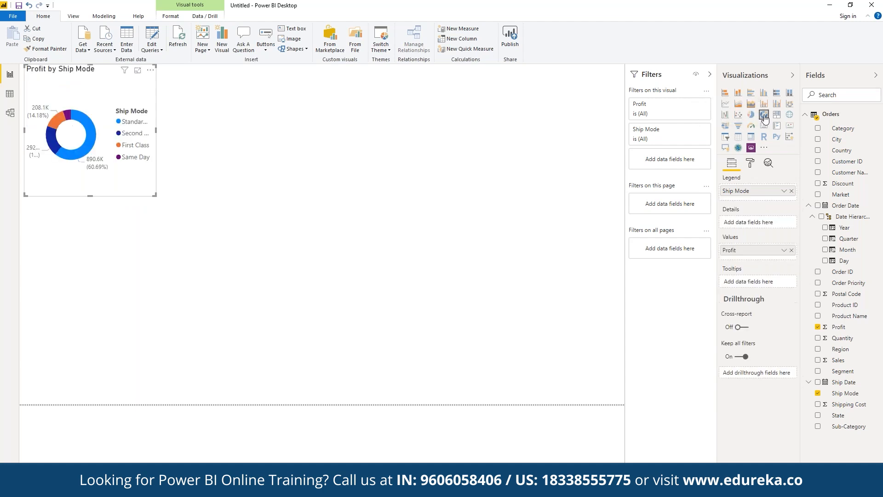
pyautogui.moveTo(156, 197); pyautogui.dragTo(241, 234)
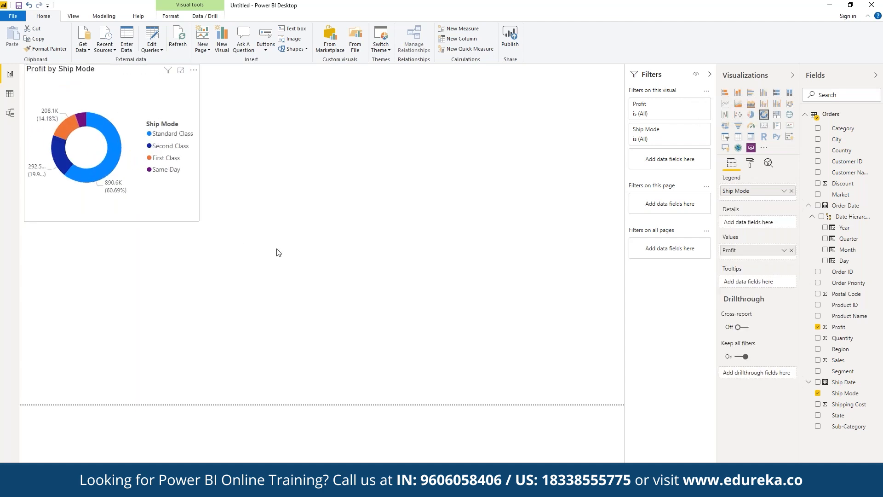
pyautogui.moveTo(292, 258); pyautogui.dragTo(320, 234)
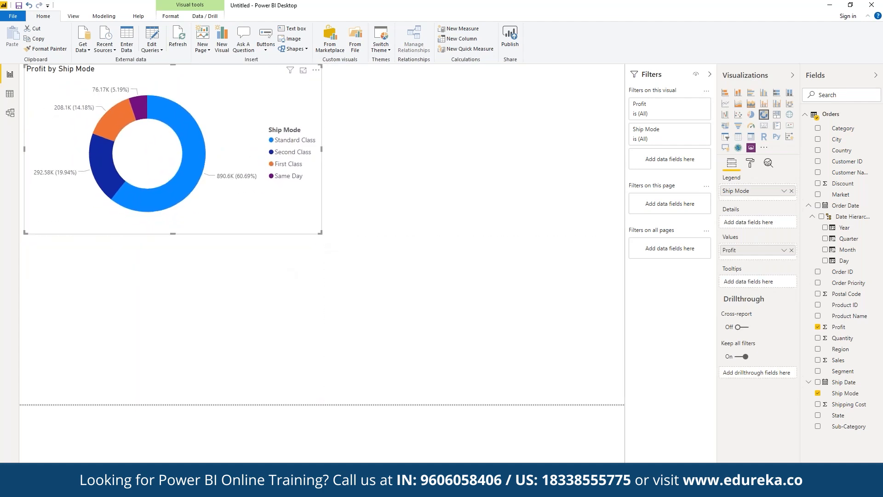
pyautogui.click(366, 281)
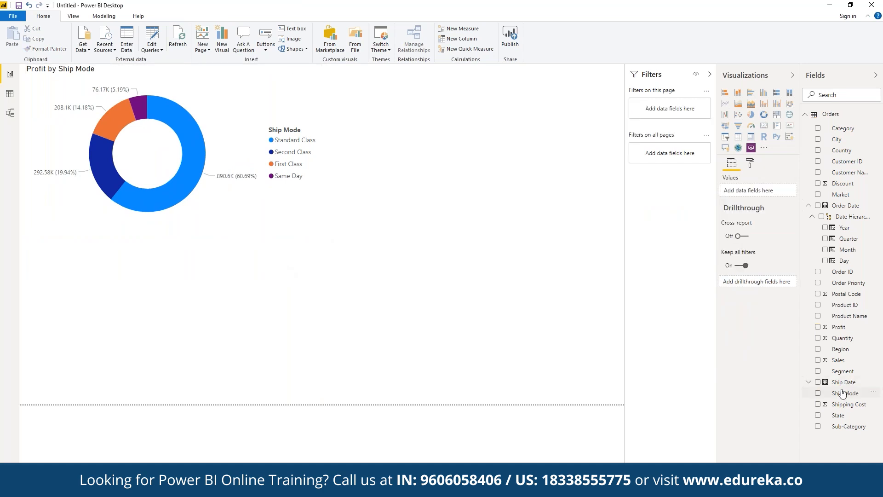
# Create a pie chart of Profit by Sub-Category below the donut chart
pyautogui.click(817, 327)
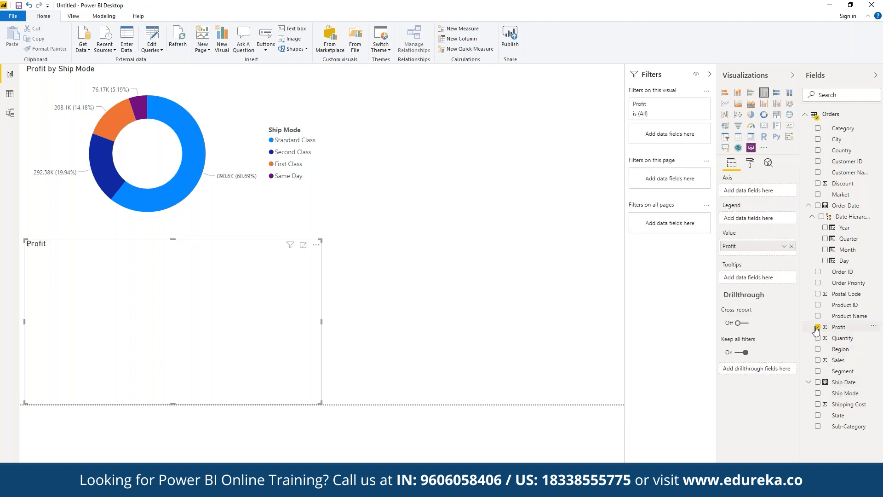
pyautogui.click(817, 427)
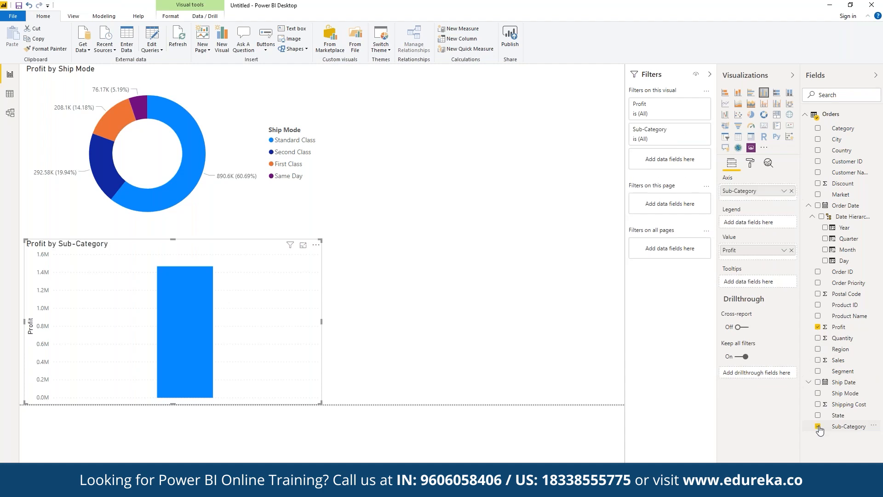
pyautogui.click(751, 115)
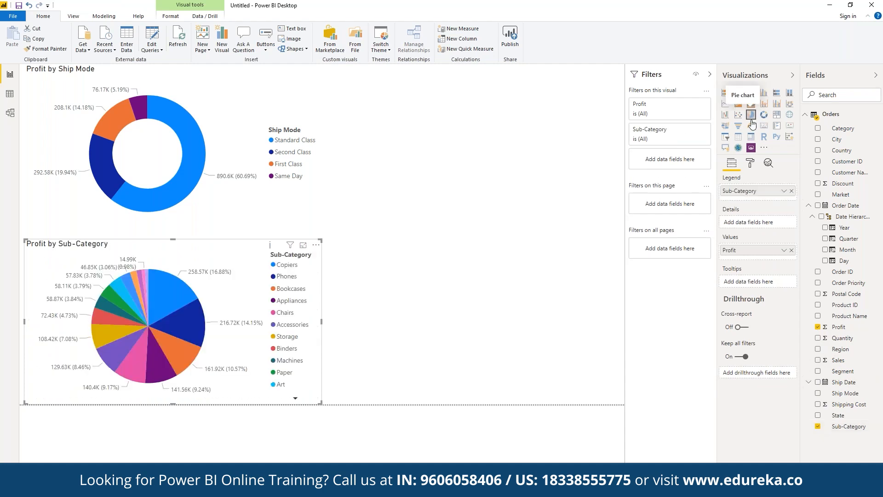
pyautogui.click(427, 315)
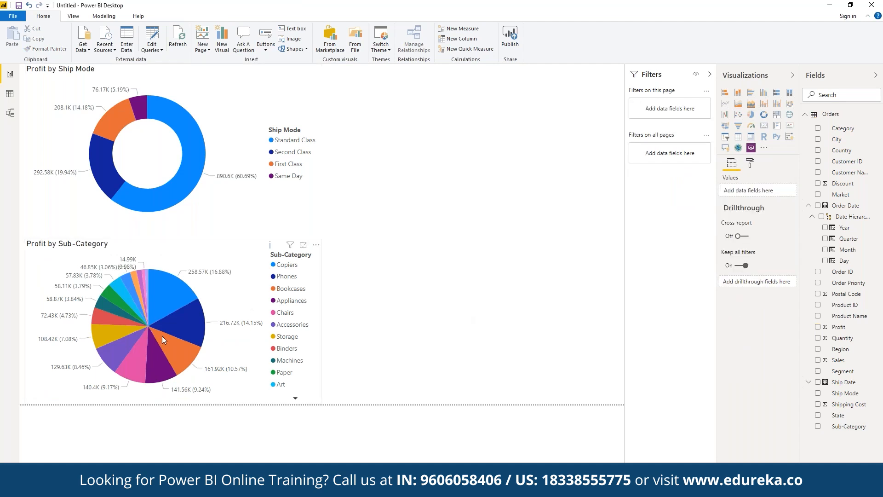
# Try the Profit by Sub-Category visual as a scatter chart and a treemap, and return it to a pie chart
pyautogui.click(185, 322)
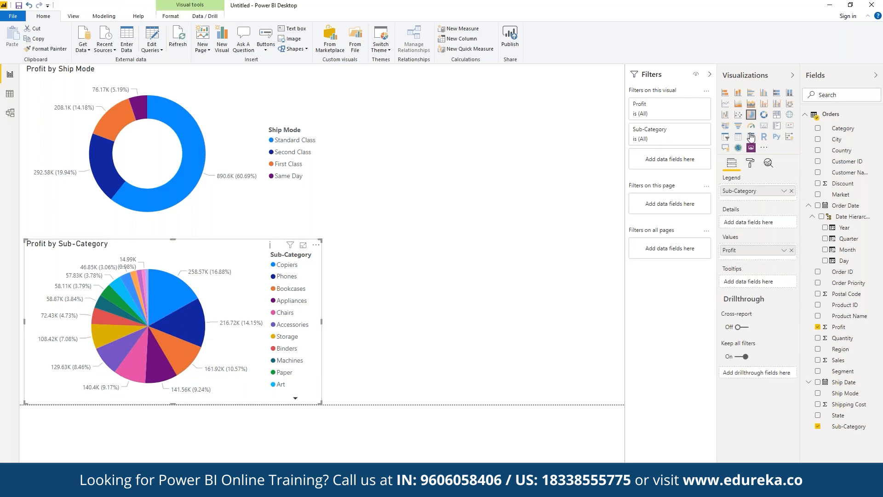
pyautogui.click(738, 115)
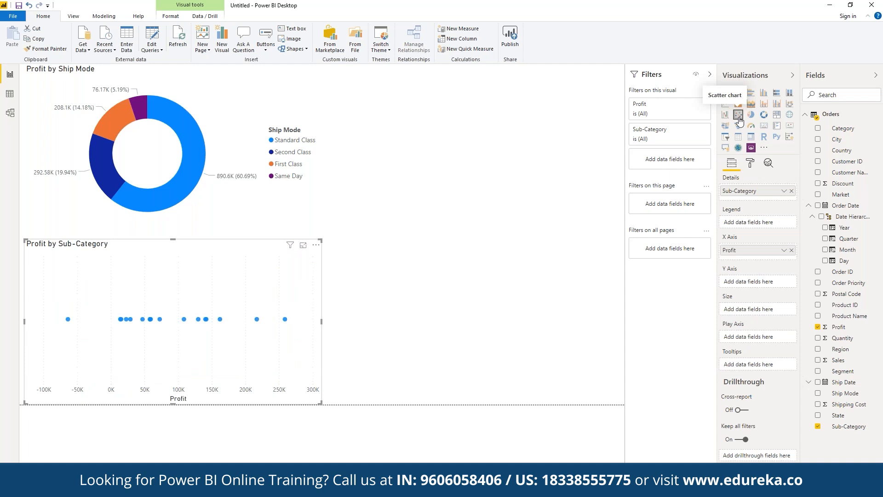
pyautogui.click(778, 121)
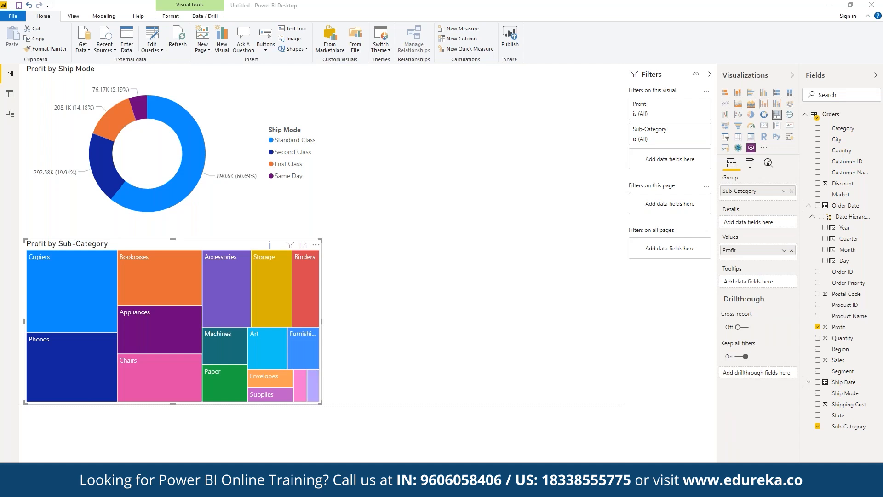
pyautogui.click(750, 114)
pyautogui.click(499, 230)
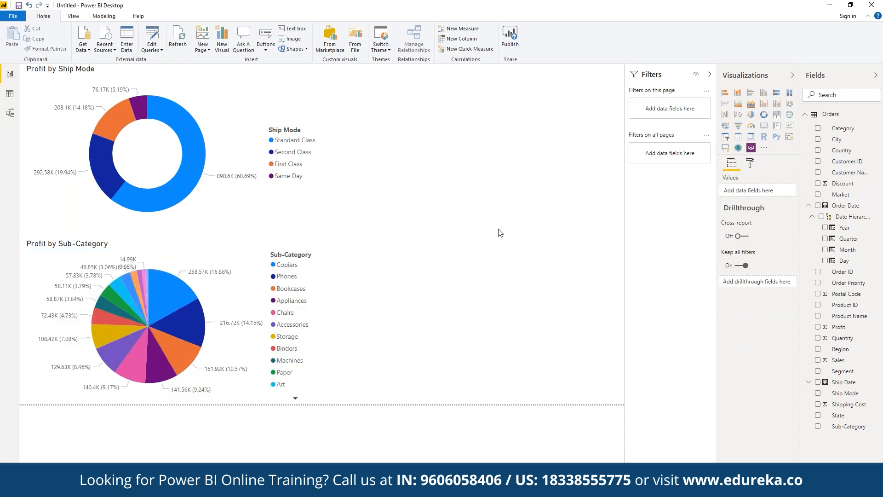
# Create a treemap of Profit by Segment beside the Ship Mode donut chart
pyautogui.click(818, 327)
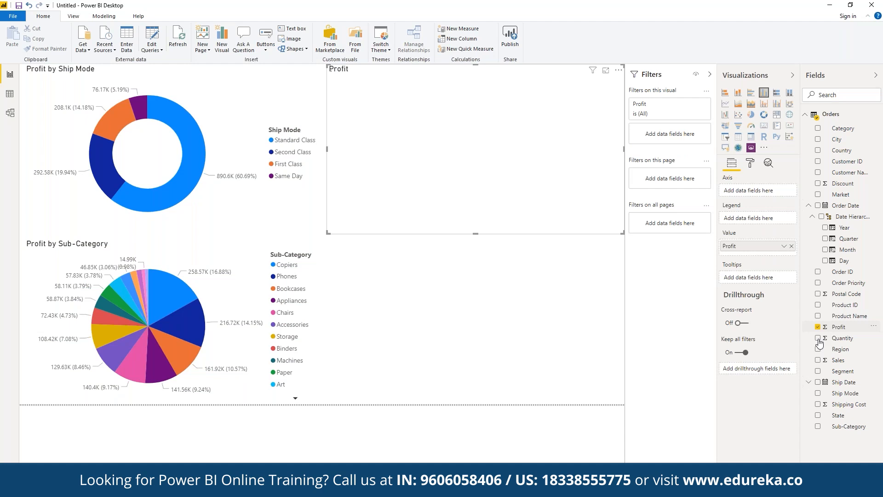
pyautogui.click(818, 371)
pyautogui.click(776, 115)
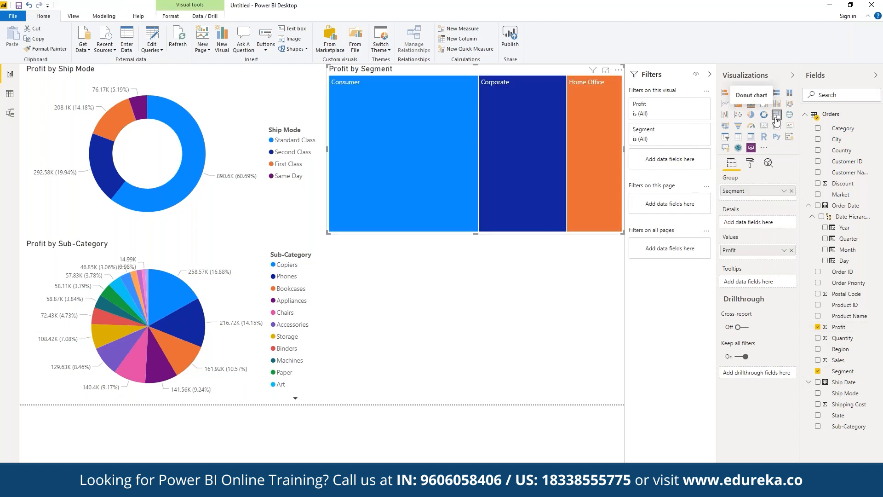
pyautogui.click(497, 255)
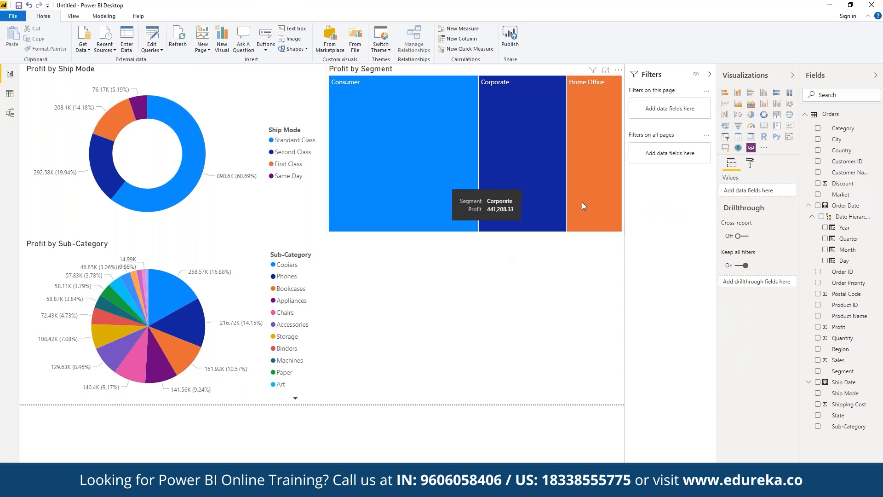
# Create a donut chart of Profit by Region beside the Sub-Category pie chart
pyautogui.click(818, 327)
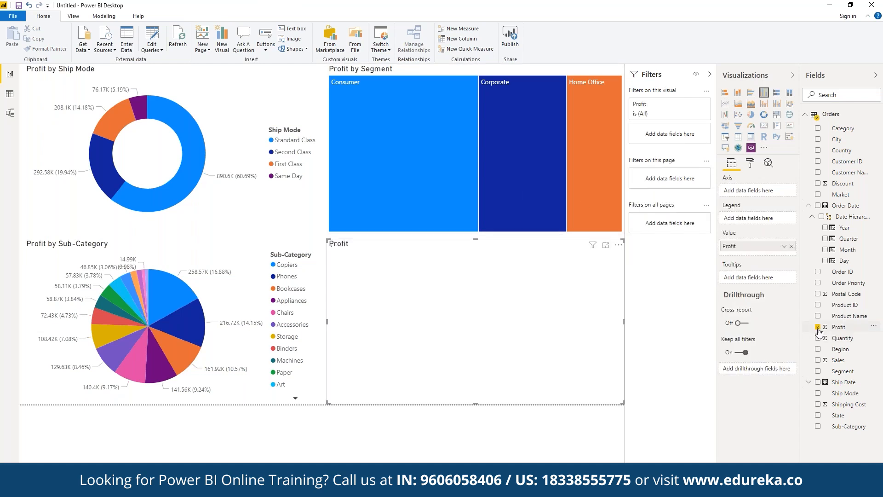
pyautogui.click(818, 349)
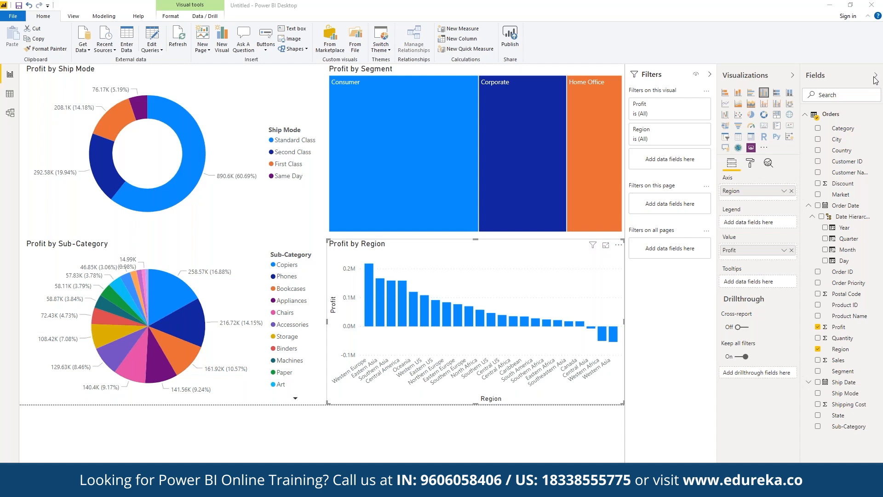
pyautogui.click(764, 115)
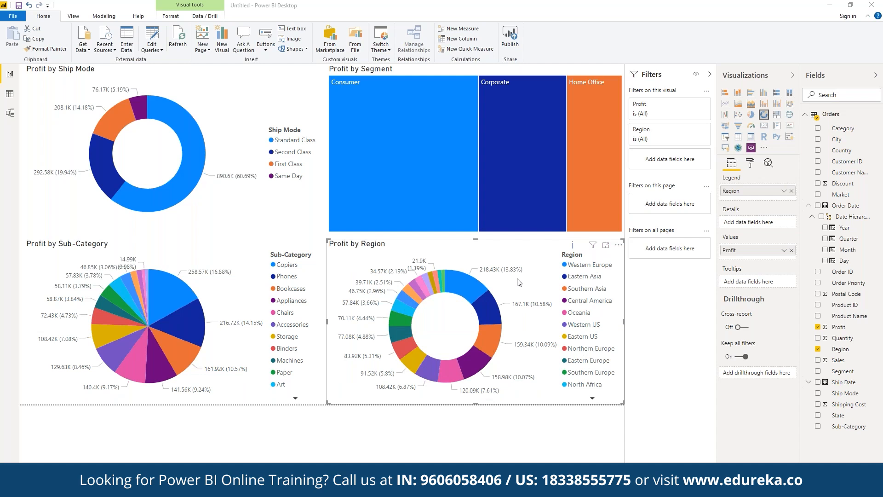
# On a new report page, chart Profit by City, enlarge the visual to fill the page and convert it to a map
pyautogui.click(70, 469)
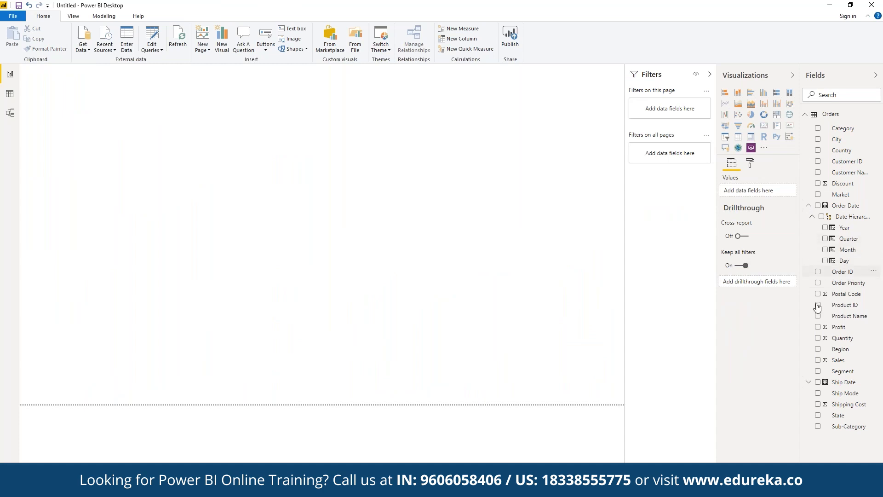
pyautogui.click(817, 327)
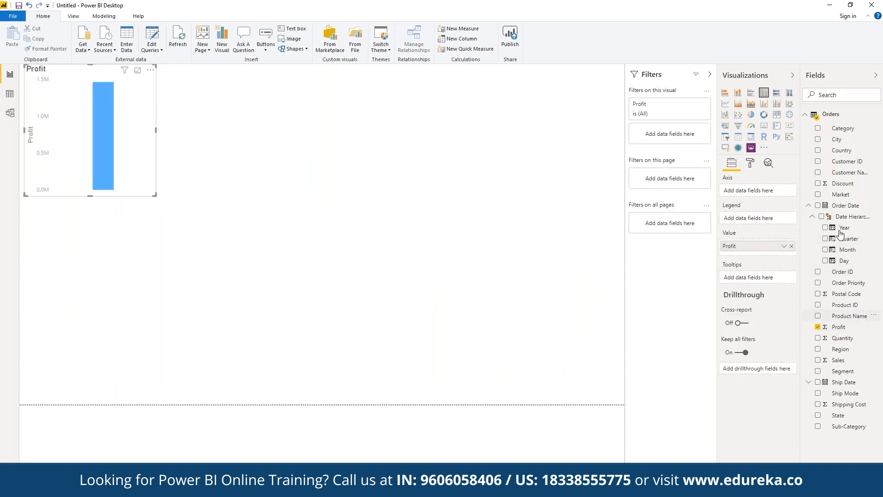
pyautogui.click(817, 140)
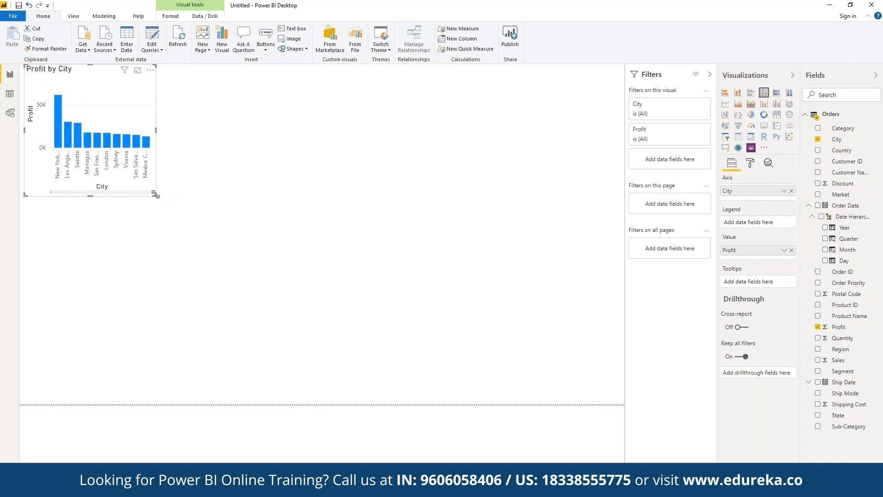
pyautogui.moveTo(155, 195); pyautogui.dragTo(220, 228)
pyautogui.moveTo(378, 283); pyautogui.dragTo(406, 289)
pyautogui.moveTo(509, 318); pyautogui.dragTo(627, 455)
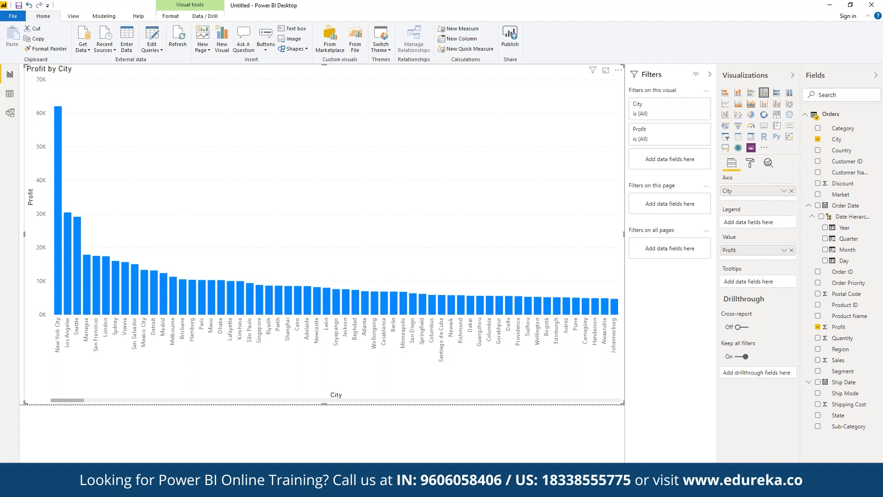
pyautogui.click(789, 115)
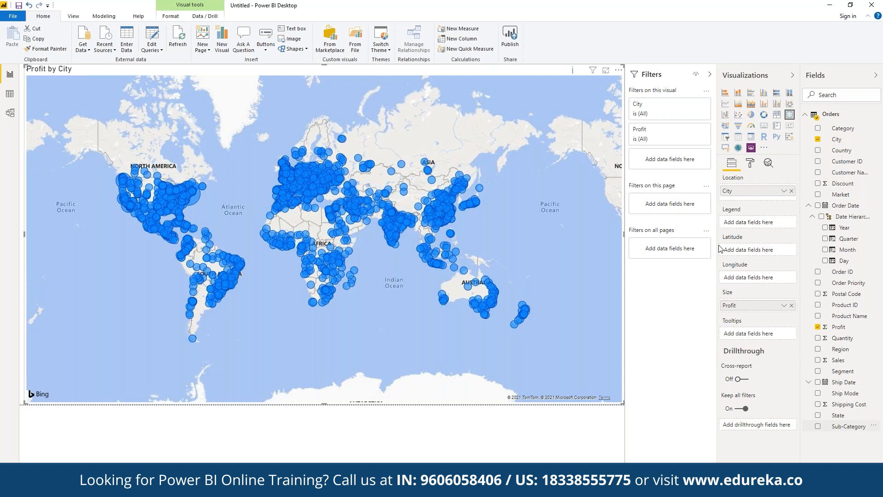
# Add Sub-Category as a page-level filter, try it with Accessories selected, and clear the selection
pyautogui.moveTo(720, 249); pyautogui.dragTo(655, 205)
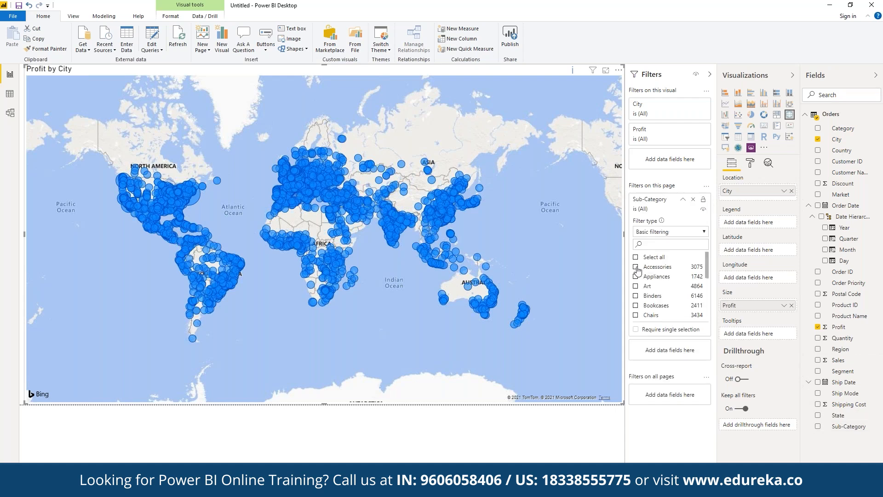
pyautogui.click(636, 268)
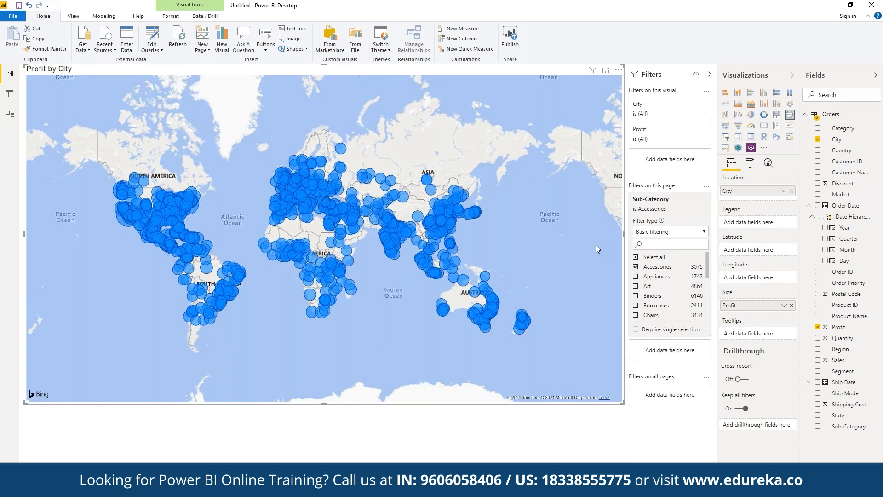
pyautogui.click(636, 268)
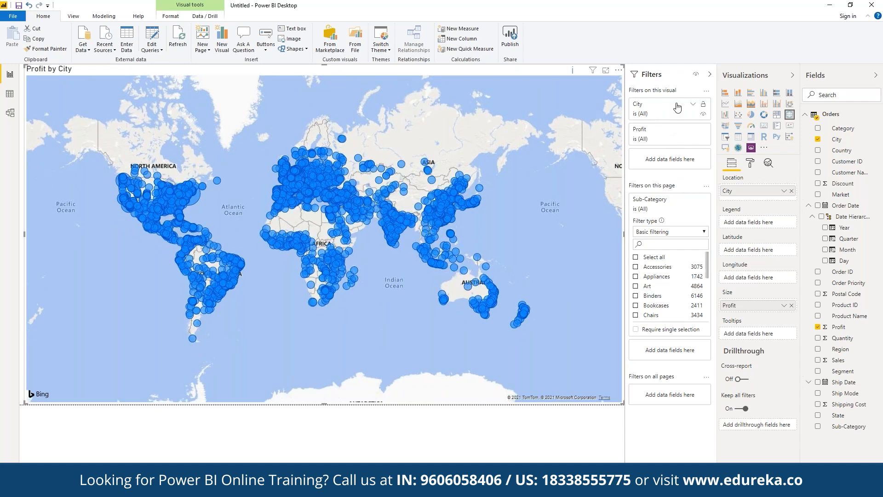
# Look through the city values available in the map's visual-level City filter
pyautogui.click(653, 109)
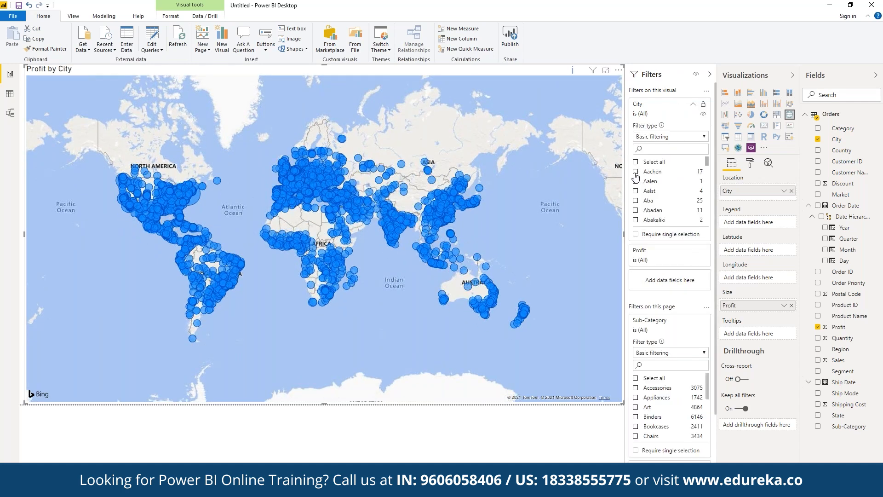
pyautogui.scroll(-1, 634, 196)
pyautogui.scroll(1, 634, 196)
pyautogui.click(691, 107)
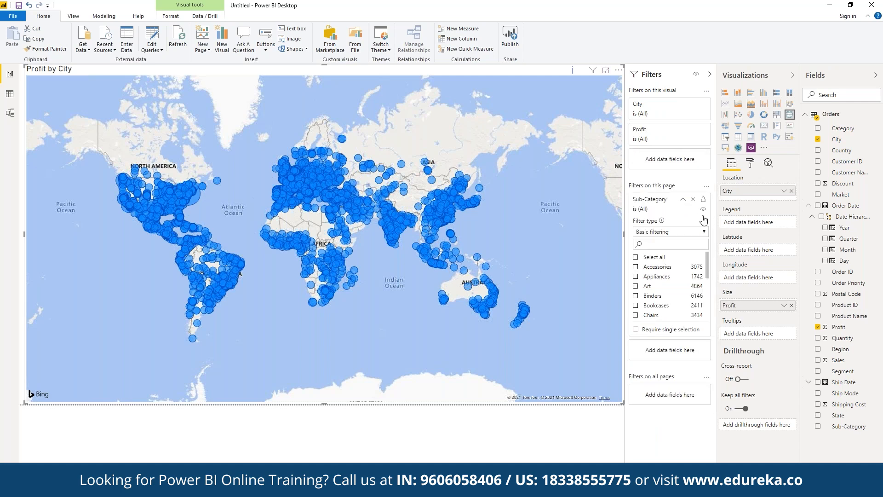
# Add Region as a page-level filter, try it with Canada, and switch the selection to Central US only
pyautogui.click(683, 199)
pyautogui.moveTo(844, 350); pyautogui.dragTo(678, 232)
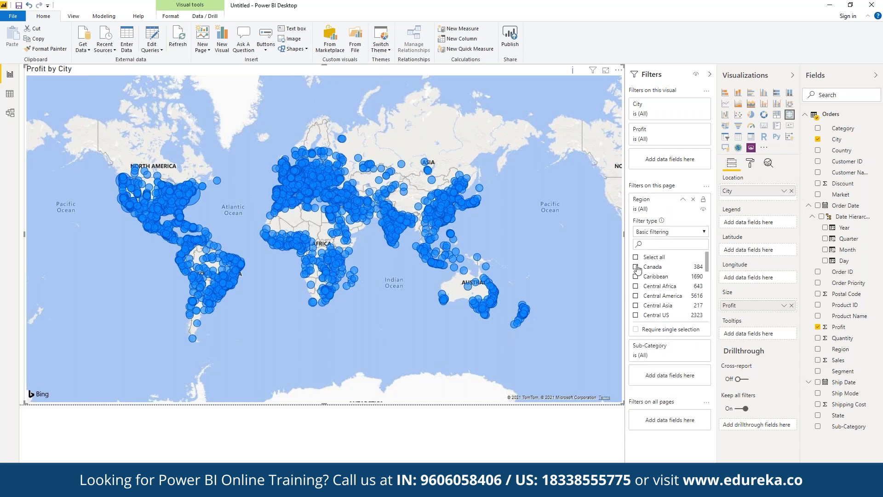
pyautogui.click(636, 266)
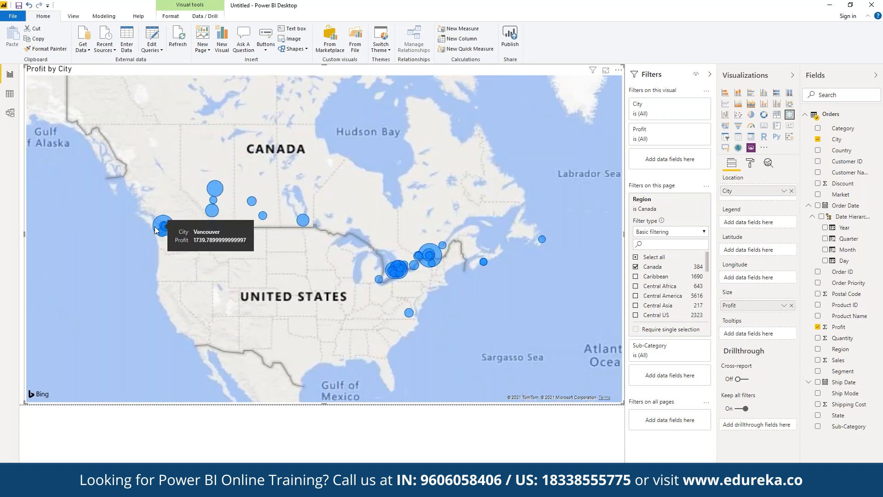
pyautogui.click(636, 267)
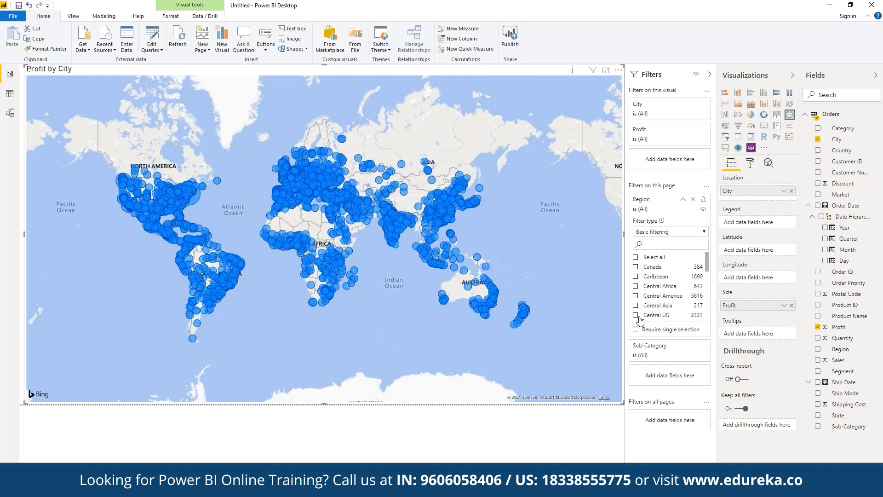
pyautogui.click(635, 315)
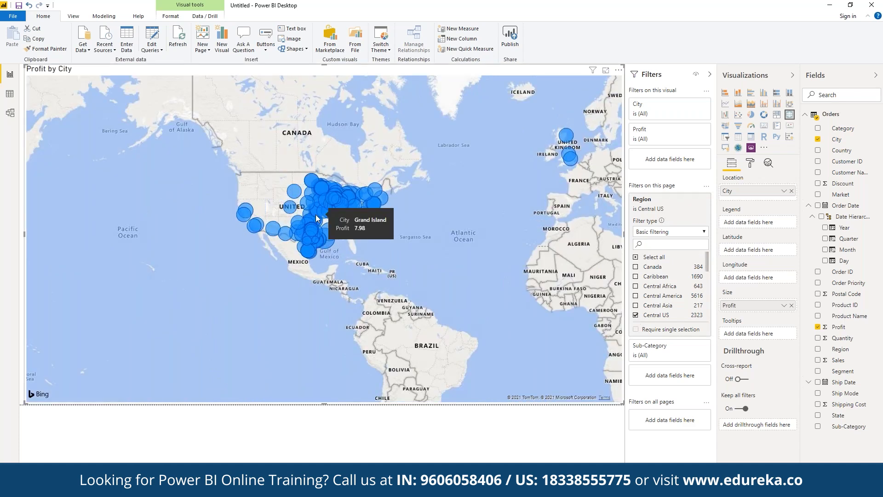
# Zoom the Profit by City map in on the United States and export the report to PDF
pyautogui.scroll(3, 316, 214)
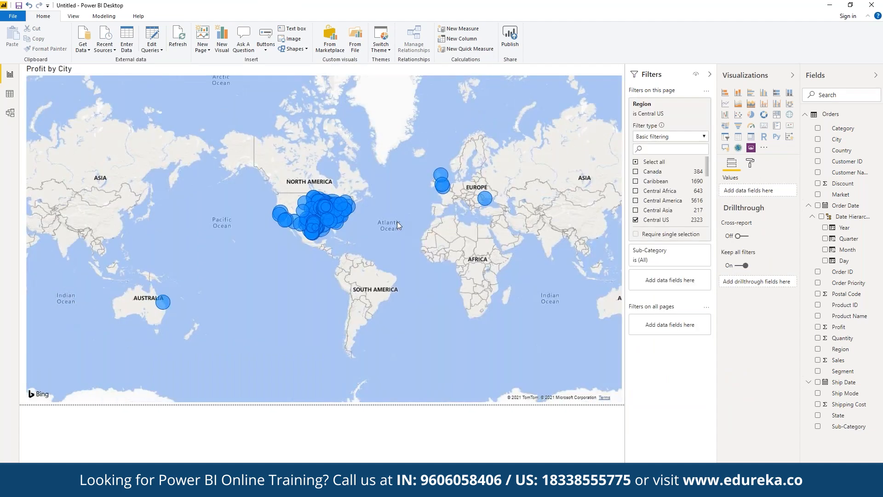
pyautogui.scroll(2, 286, 177)
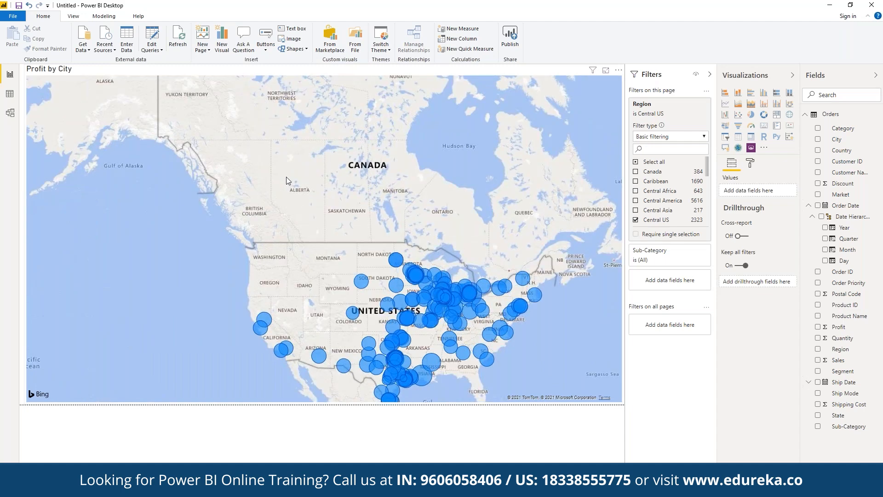
pyautogui.moveTo(394, 271); pyautogui.dragTo(376, 214)
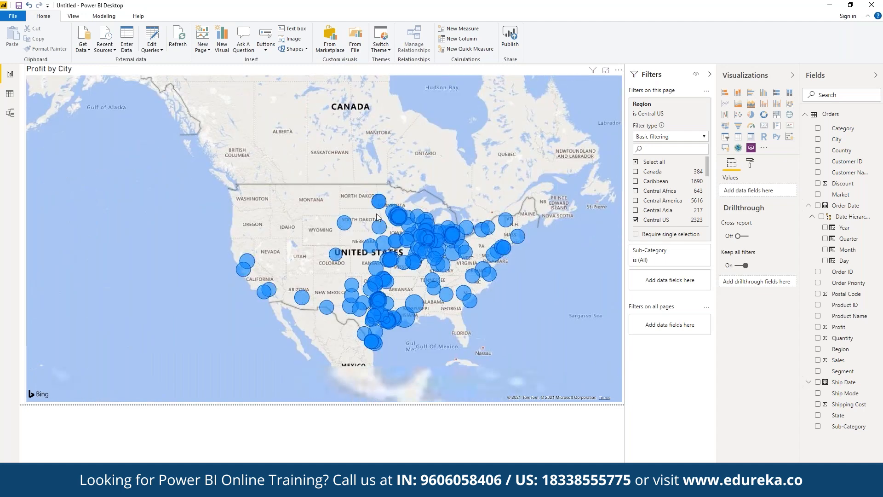
pyautogui.doubleClick(377, 217)
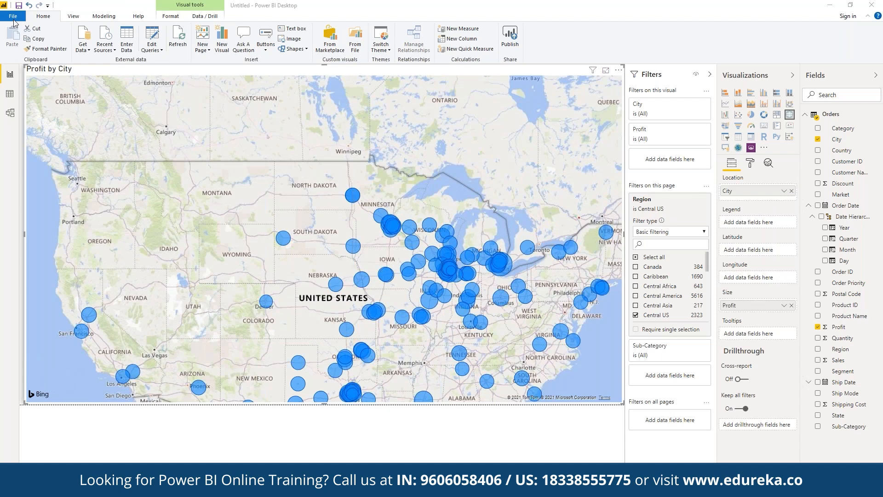
pyautogui.click(14, 16)
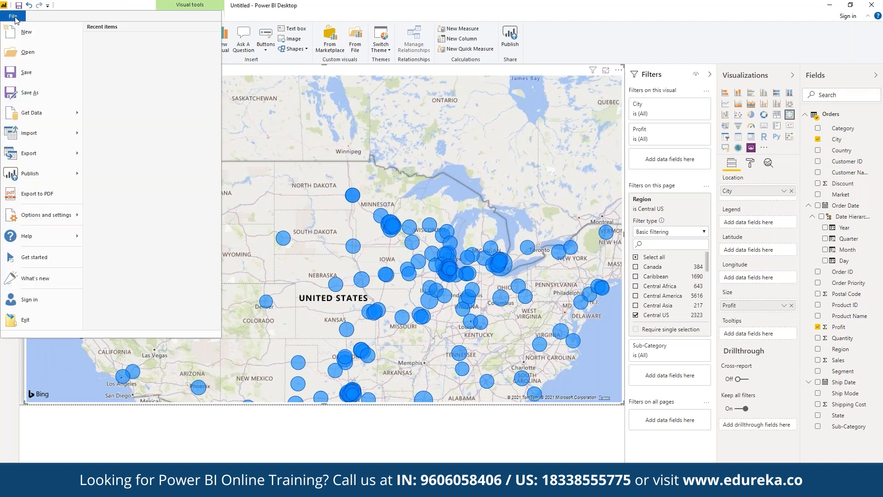
pyautogui.click(46, 195)
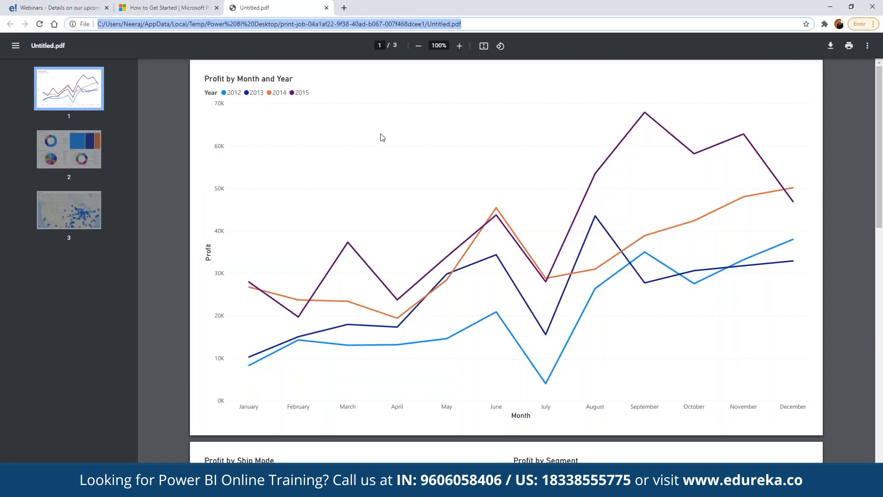
# Review every page of the exported PDF, from the monthly profit chart to the city map
pyautogui.scroll(-7, 381, 137)
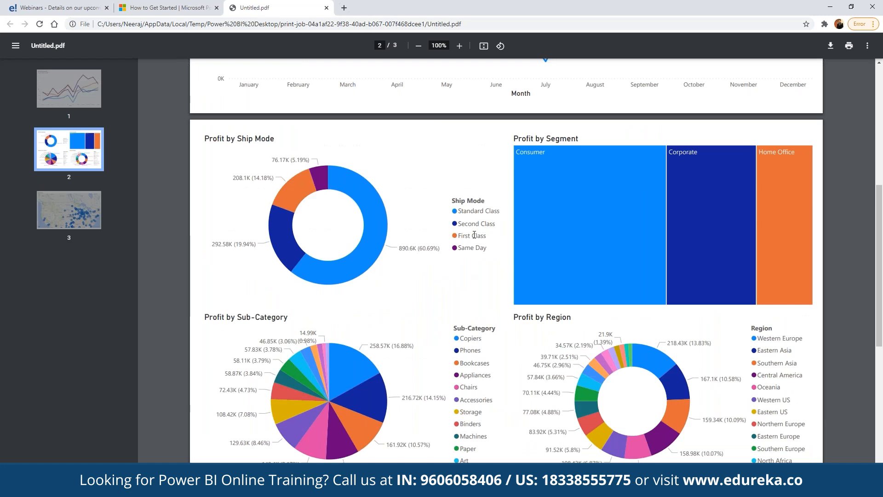
pyautogui.scroll(-8, 474, 235)
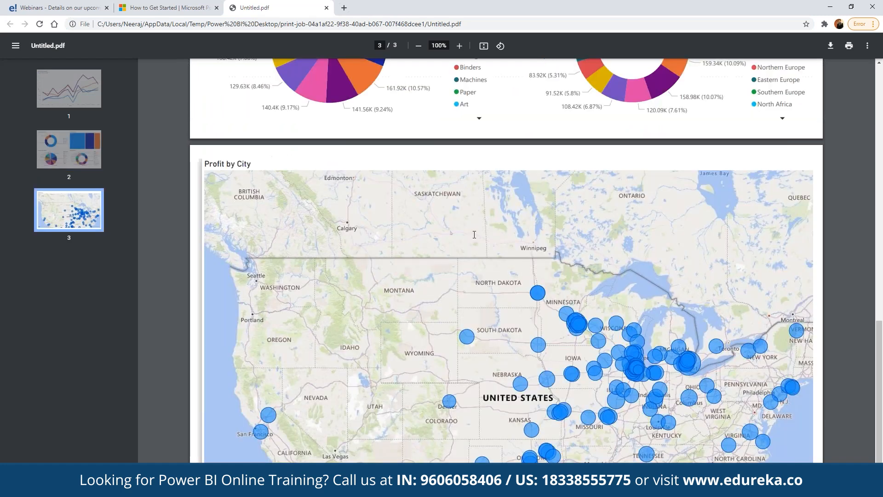
pyautogui.scroll(-1, 474, 234)
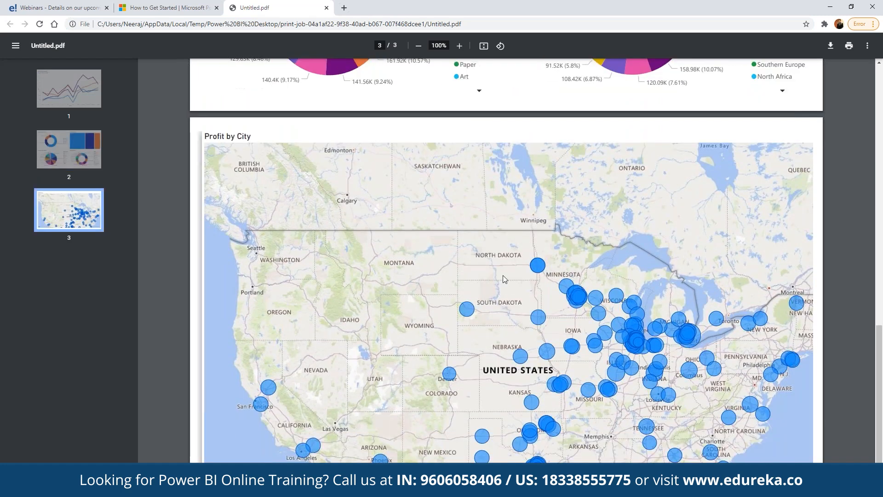
pyautogui.scroll(1, 503, 275)
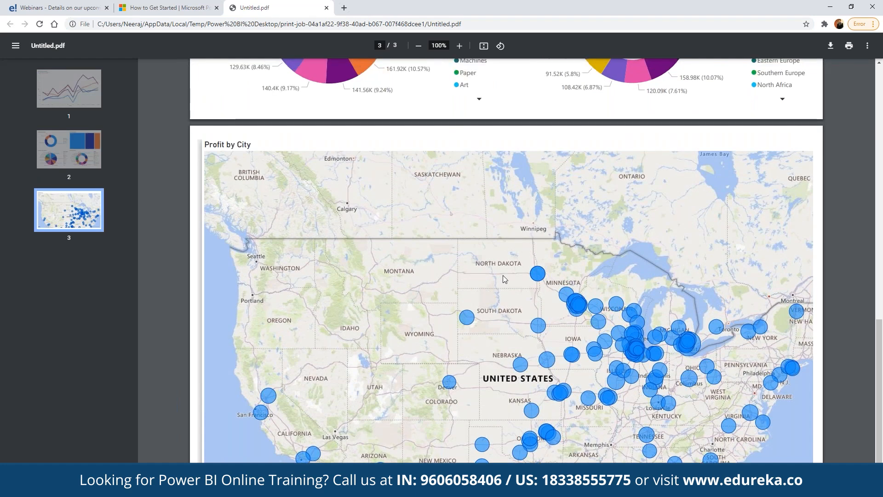
pyautogui.scroll(15, 503, 275)
# Switch back to Power BI Desktop, start publishing the report and save it as demo-report in the Downloads folder
pyautogui.hotkey('alt', 'Tab')
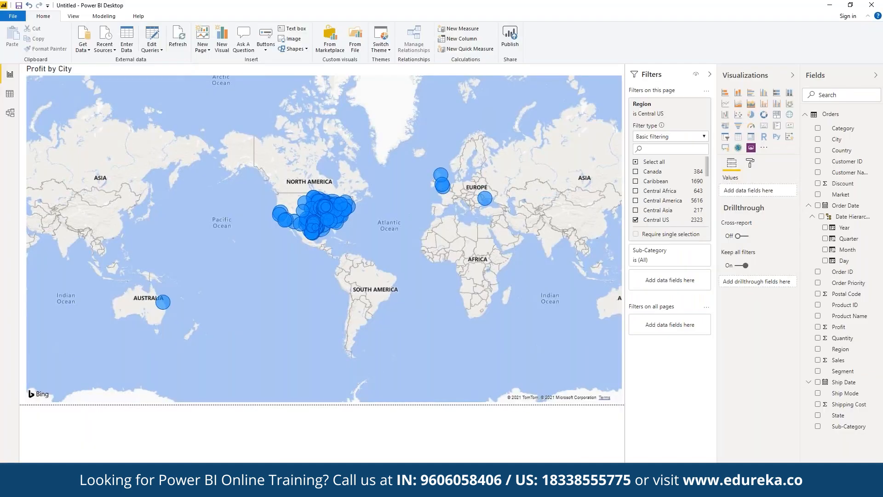
pyautogui.hotkey('alt', 'f')
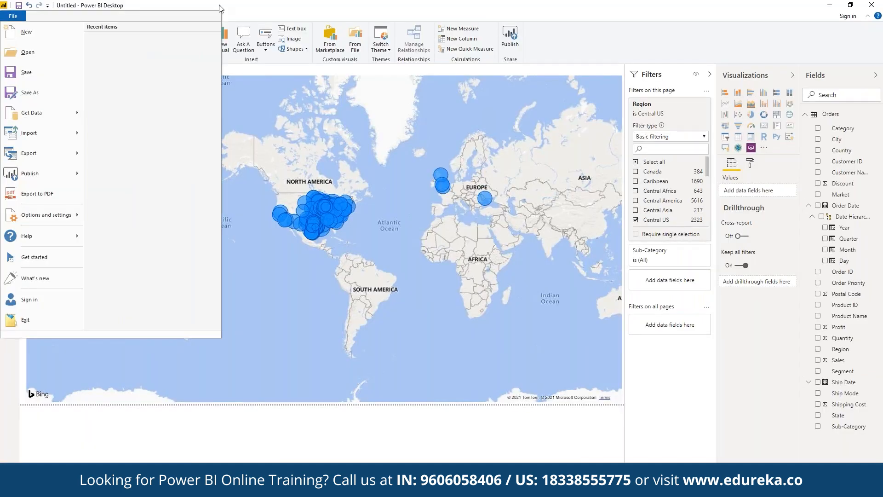
pyautogui.moveTo(64, 178)
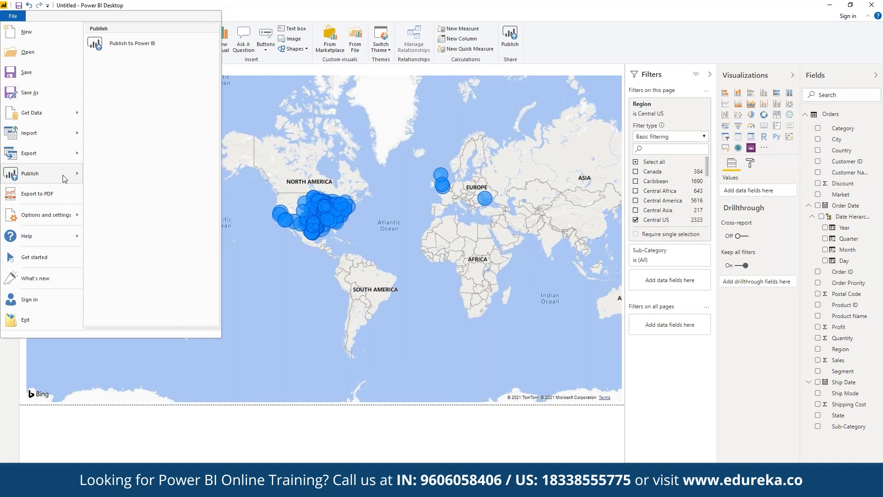
pyautogui.click(511, 35)
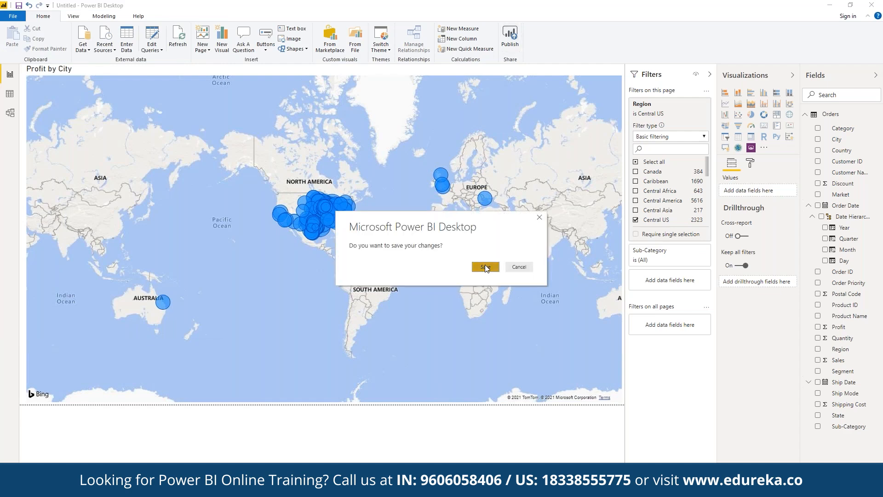
pyautogui.click(485, 267)
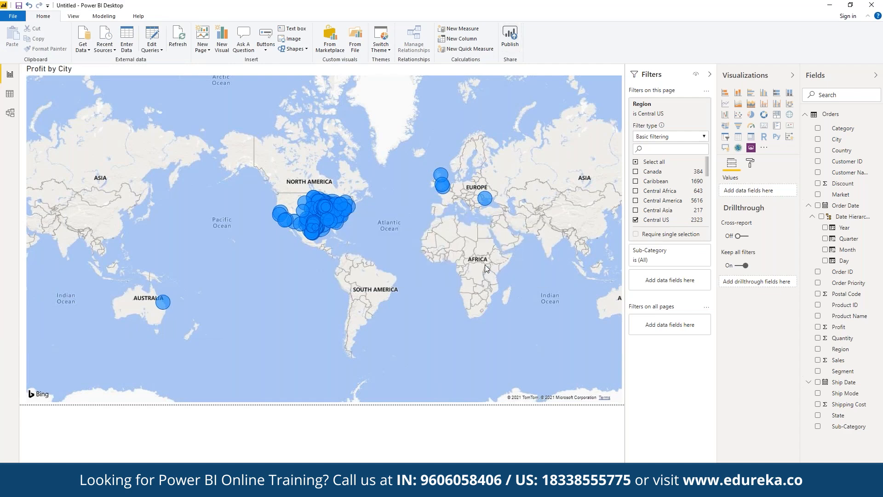
pyautogui.write('demo-report')
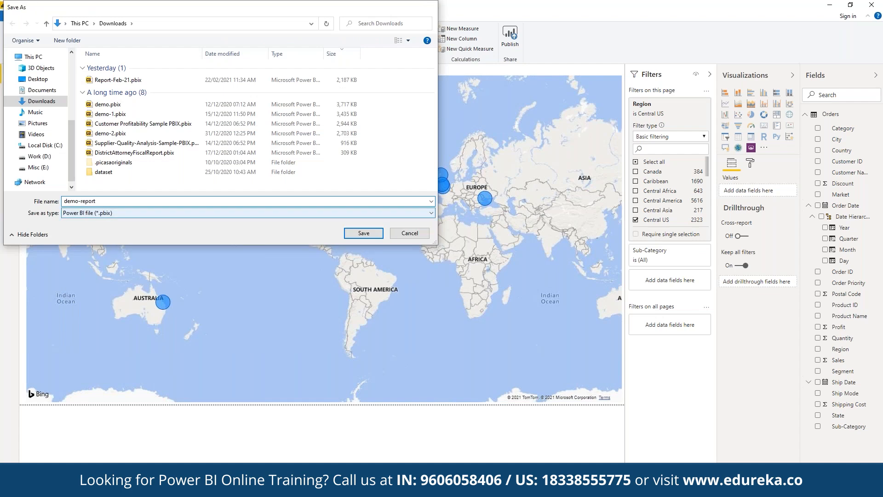
pyautogui.press('Return')
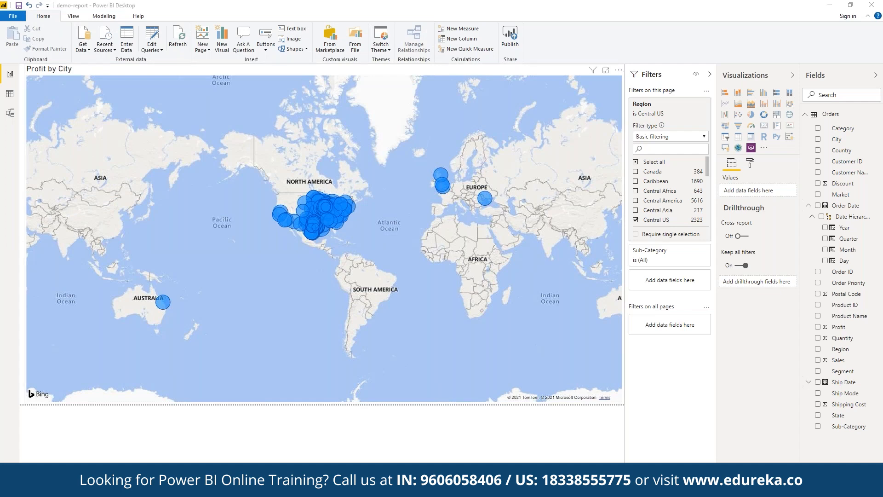
# Publish the report to My workspace and open demo-report in the Power BI service in the browser
pyautogui.press('super')
pyautogui.press('super')
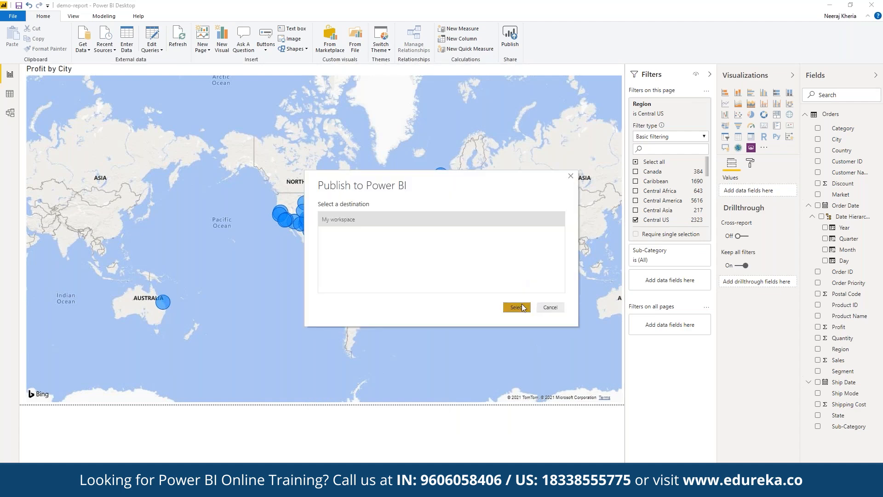
pyautogui.click(523, 307)
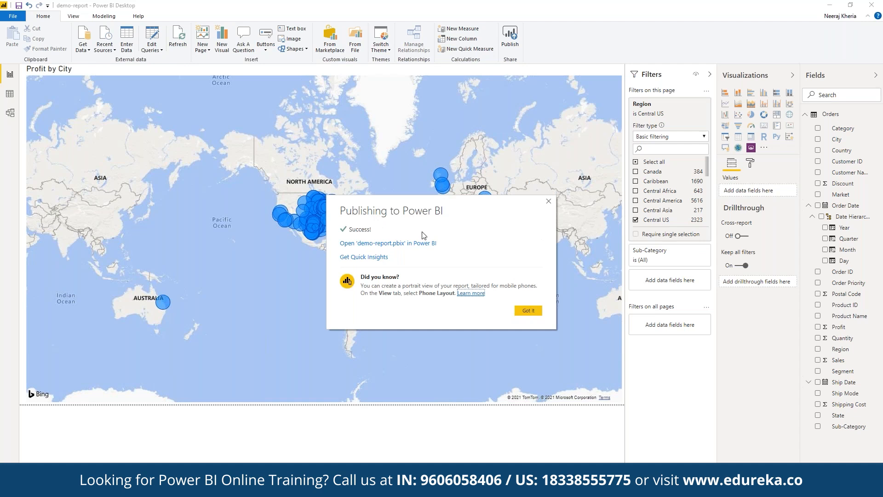
pyautogui.click(404, 247)
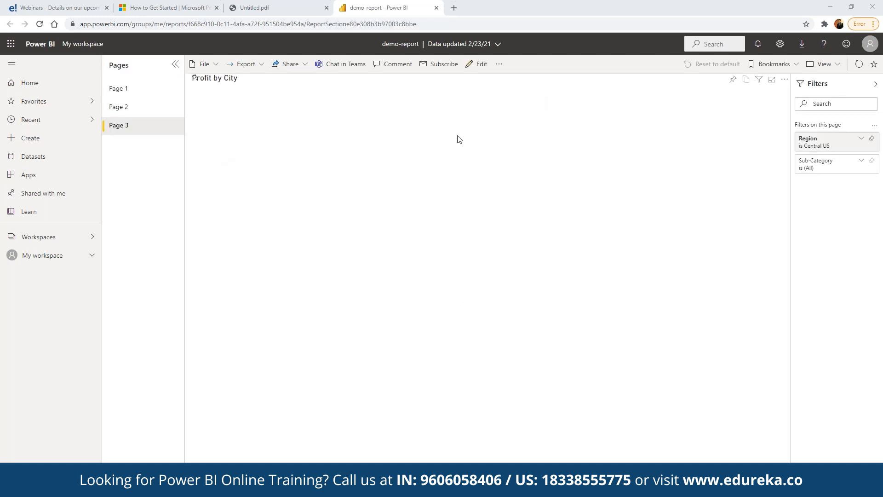
# Open Page 2 of the published report, generate a QR code for sharing the report and close the finished code
pyautogui.click(305, 64)
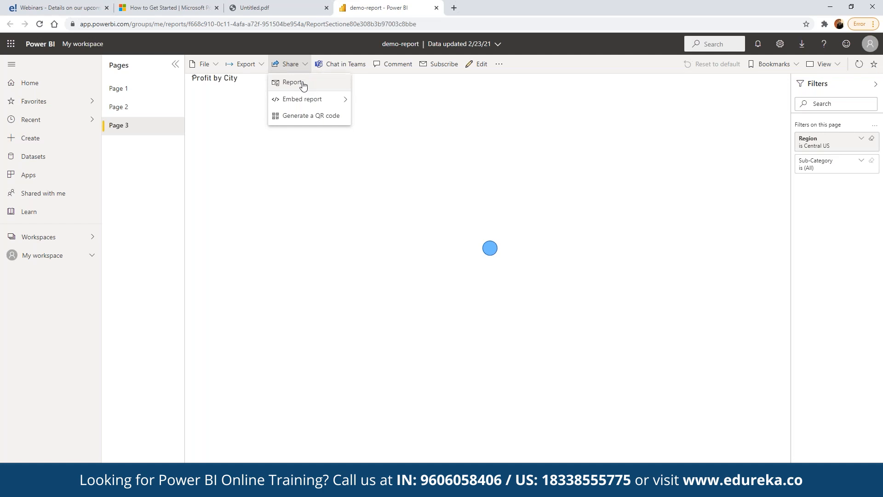
pyautogui.moveTo(304, 105)
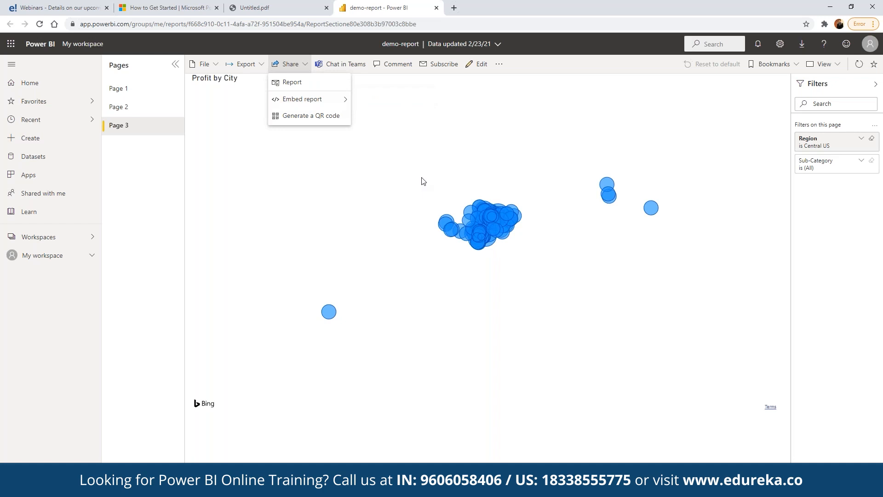
pyautogui.click(115, 106)
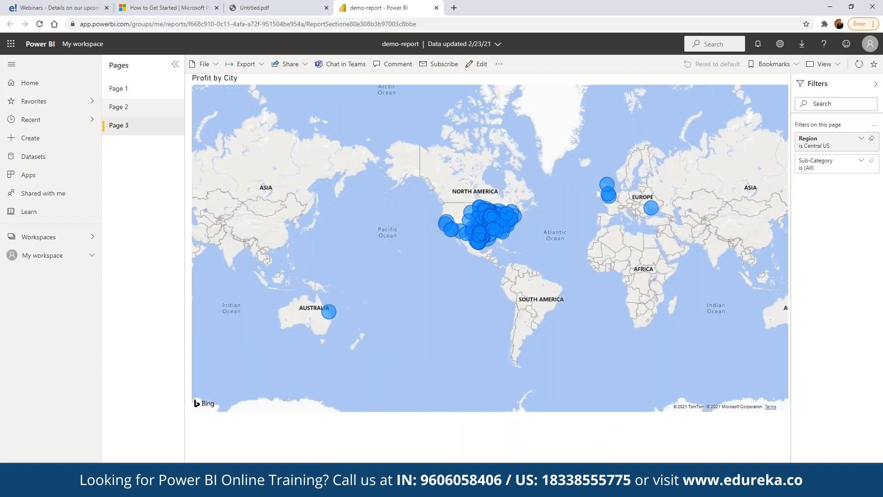
pyautogui.click(131, 112)
pyautogui.click(291, 65)
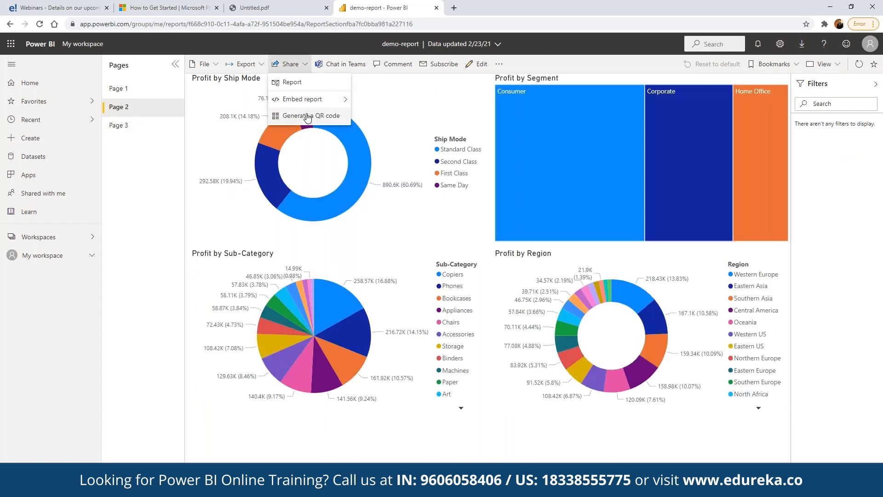
pyautogui.click(306, 118)
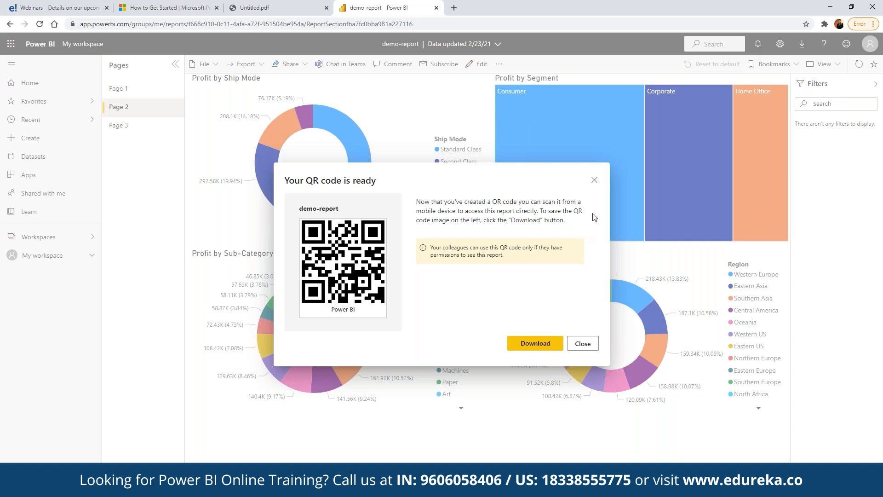
pyautogui.click(594, 179)
pyautogui.click(594, 180)
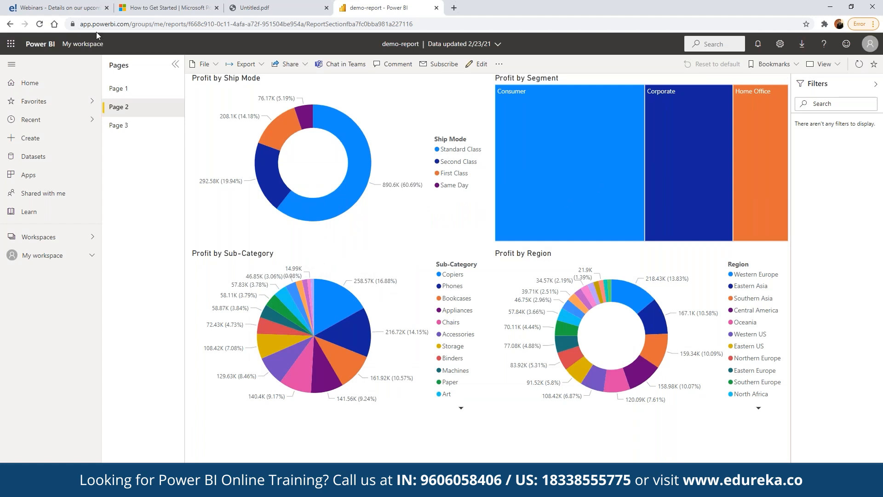
# Try to create a publish-to-web embed code for the demo-report
pyautogui.click(297, 64)
pyautogui.moveTo(302, 99)
pyautogui.click(409, 98)
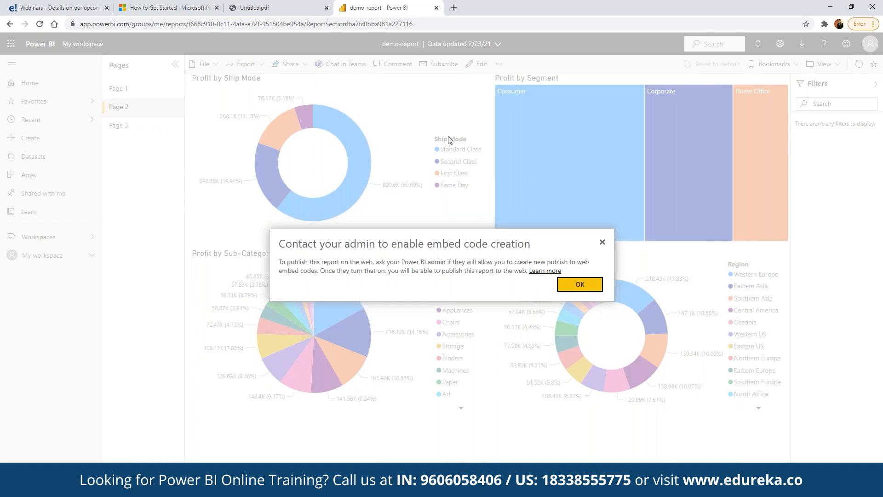
pyautogui.click(603, 243)
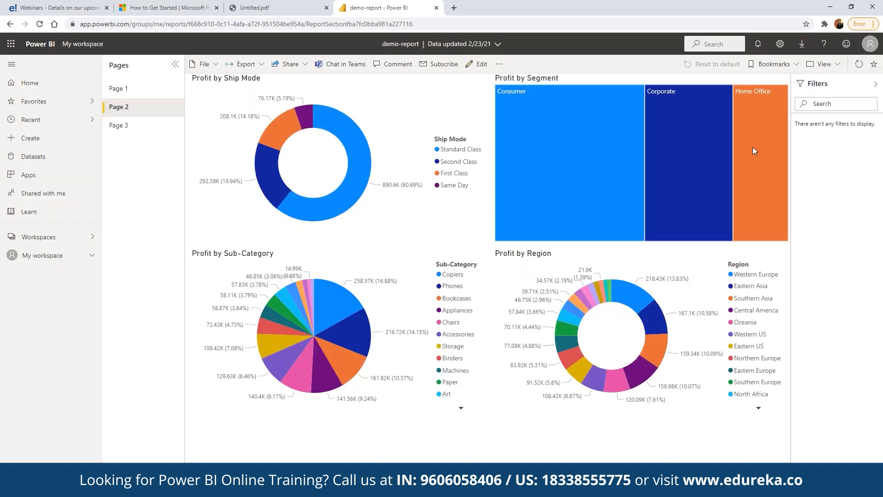
pyautogui.moveTo(746, 151)
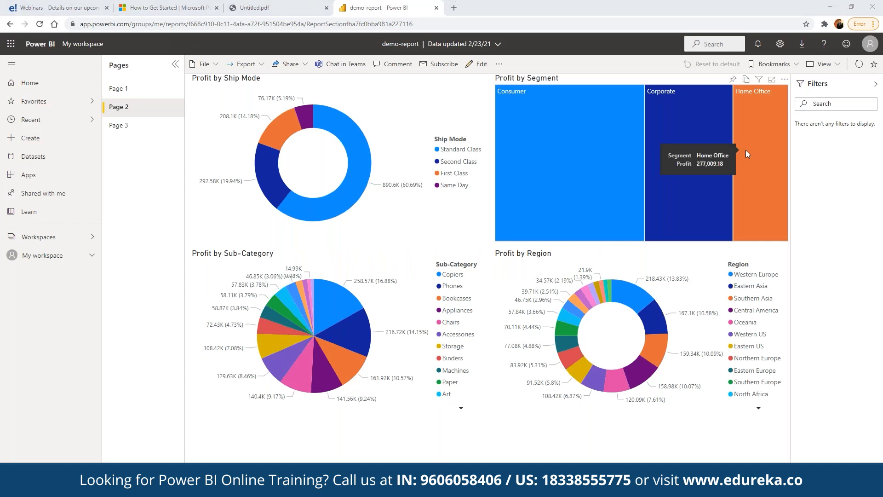